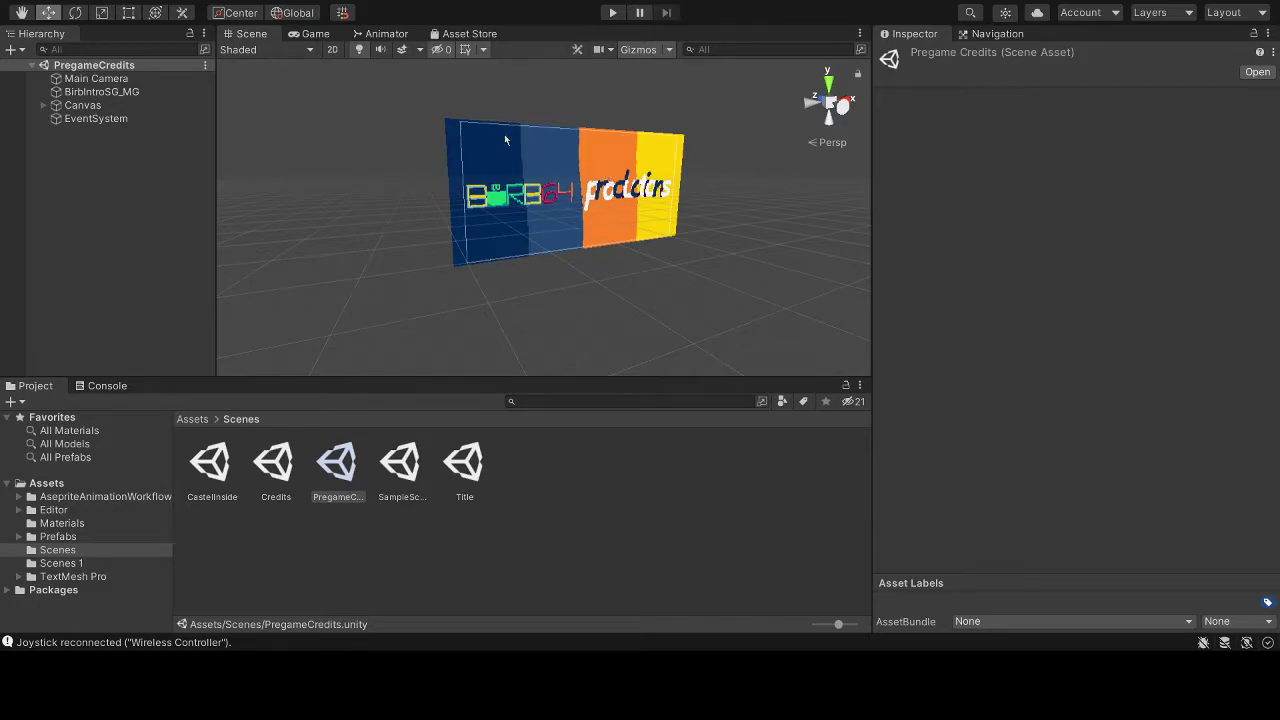
# Play the game, launch the CastleTest level from its menu, then stop playing.
pyautogui.click(613, 13)
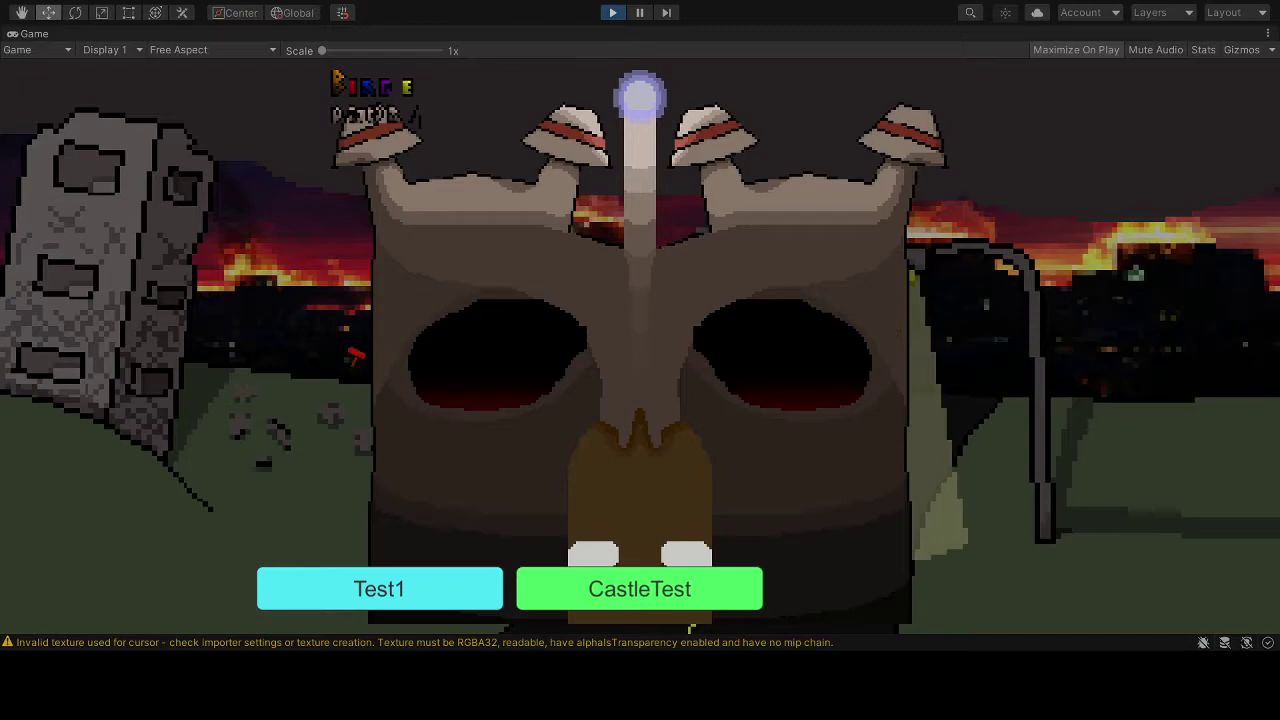
pyautogui.click(710, 597)
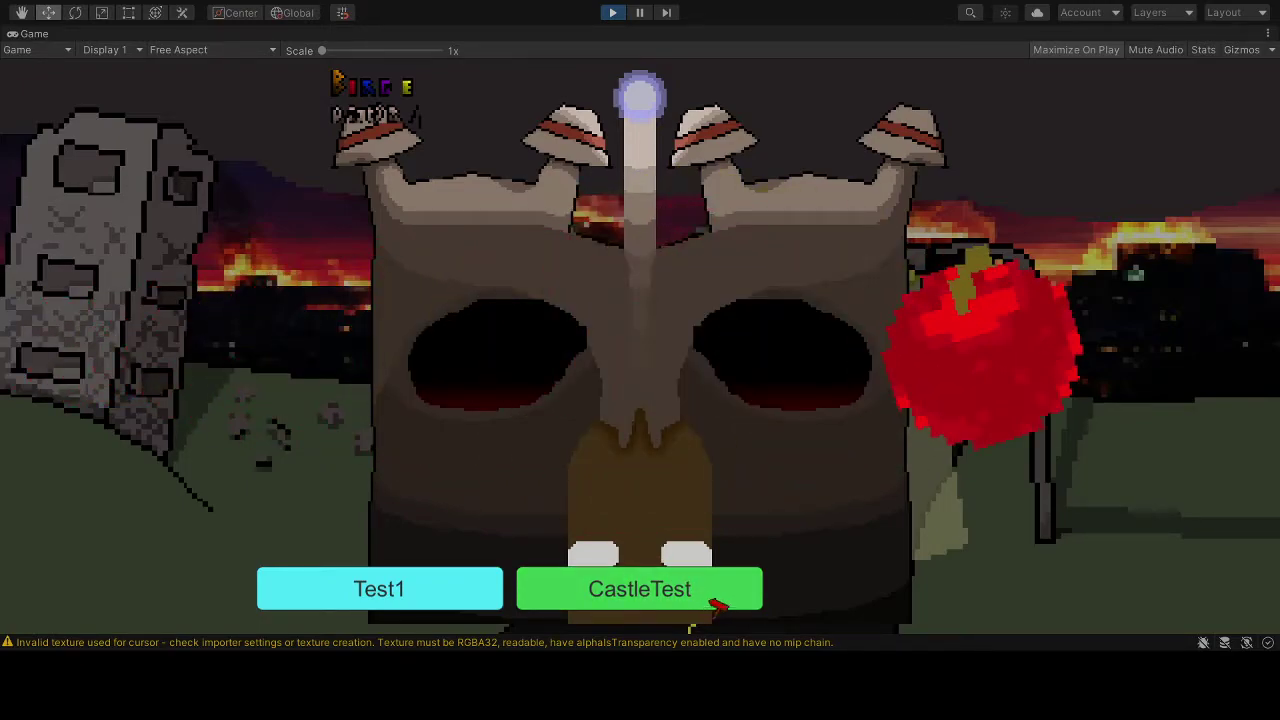
pyautogui.click(729, 594)
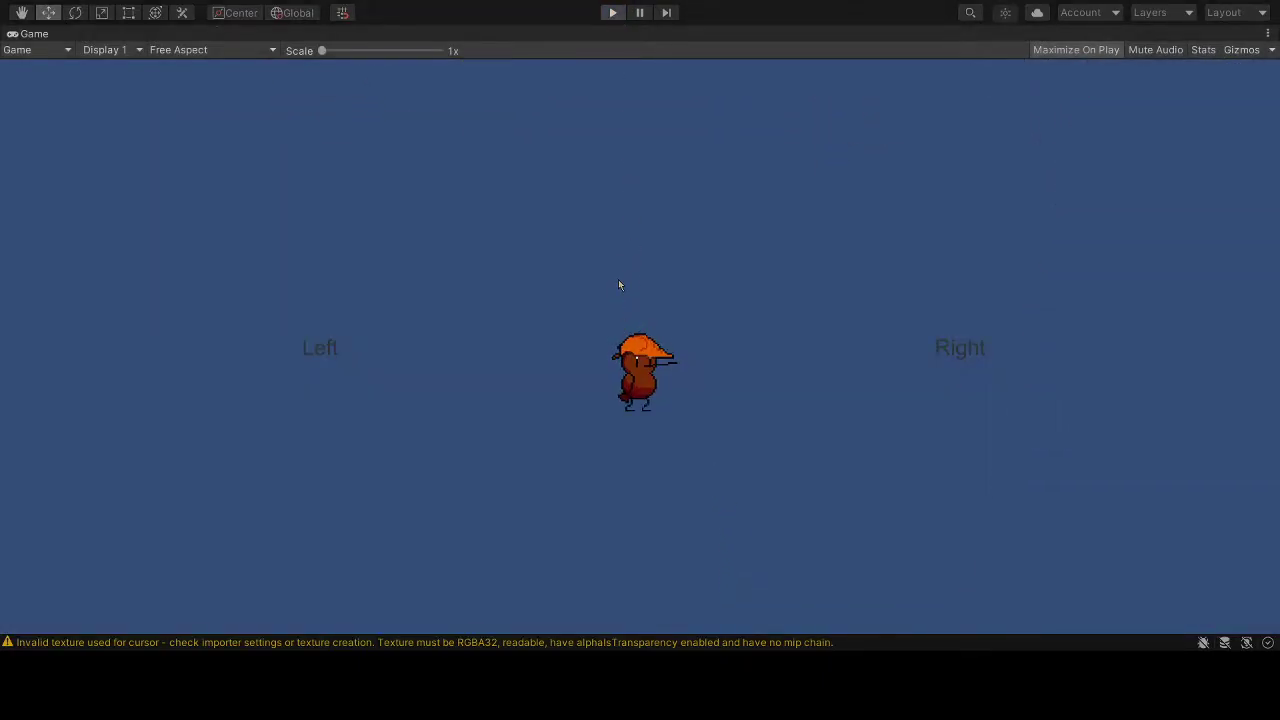
pyautogui.hotkey('ctrl', 'p')
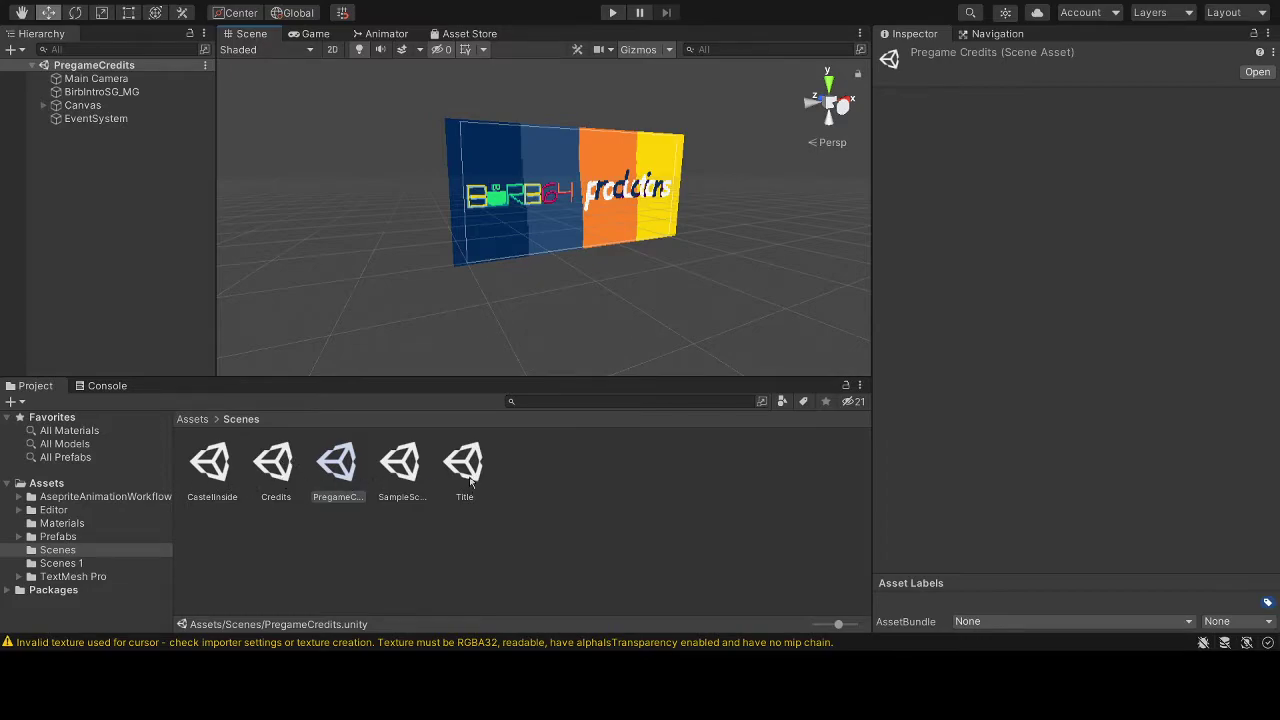
# Open SampleScene, orbit the Scene view around it, and start playing it.
pyautogui.doubleClick(401, 474)
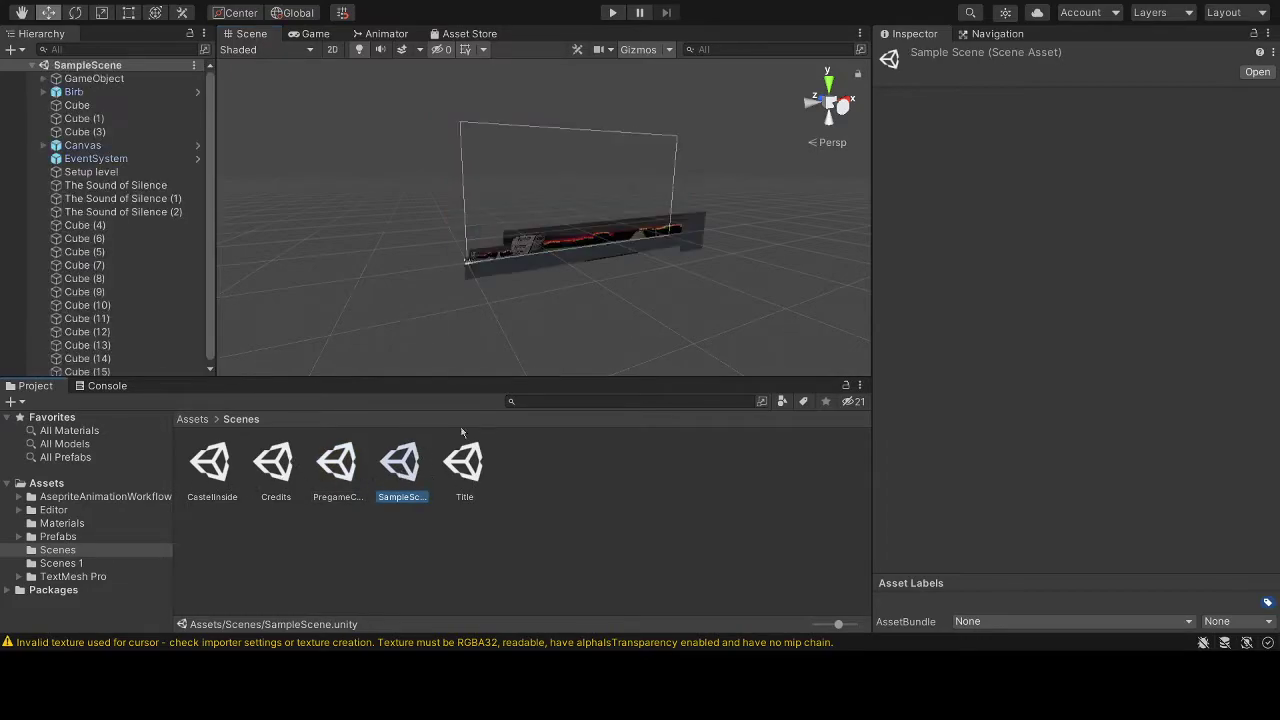
pyautogui.scroll(5, 579, 206)
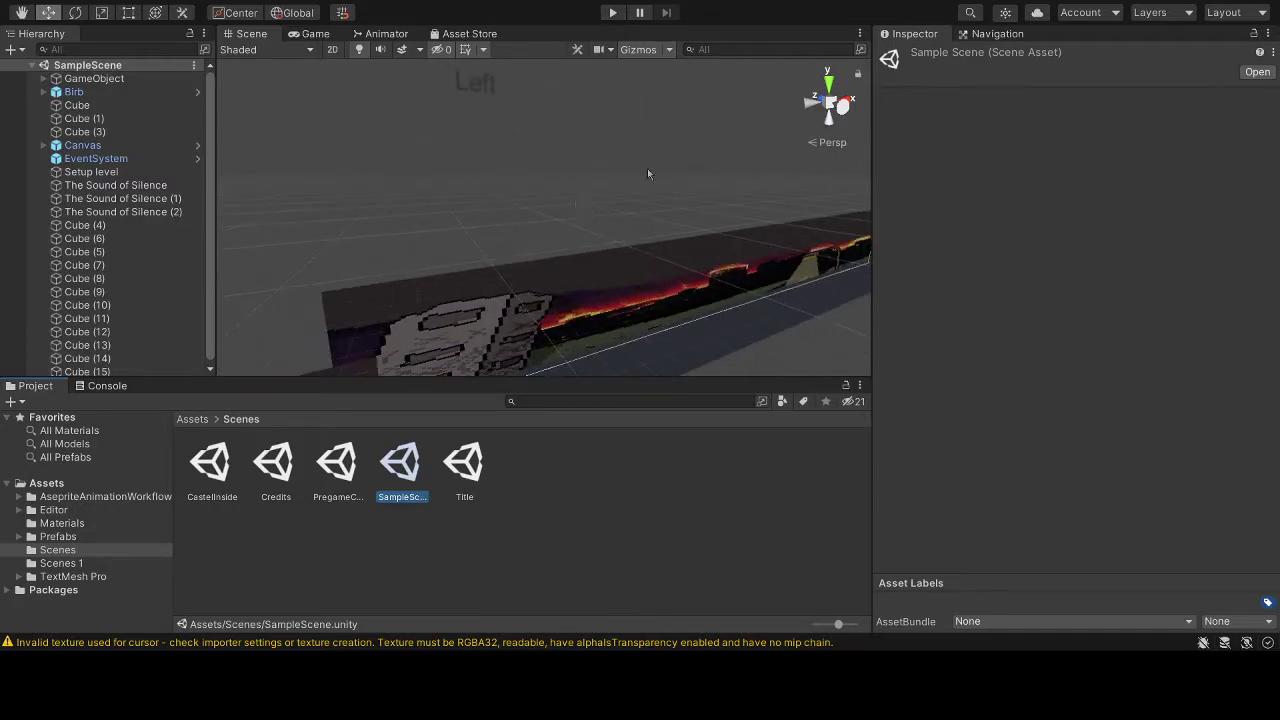
pyautogui.moveTo(580, 206); pyautogui.dragTo(486, 311, button='right')
pyautogui.moveTo(652, 226); pyautogui.dragTo(590, 99, button='right')
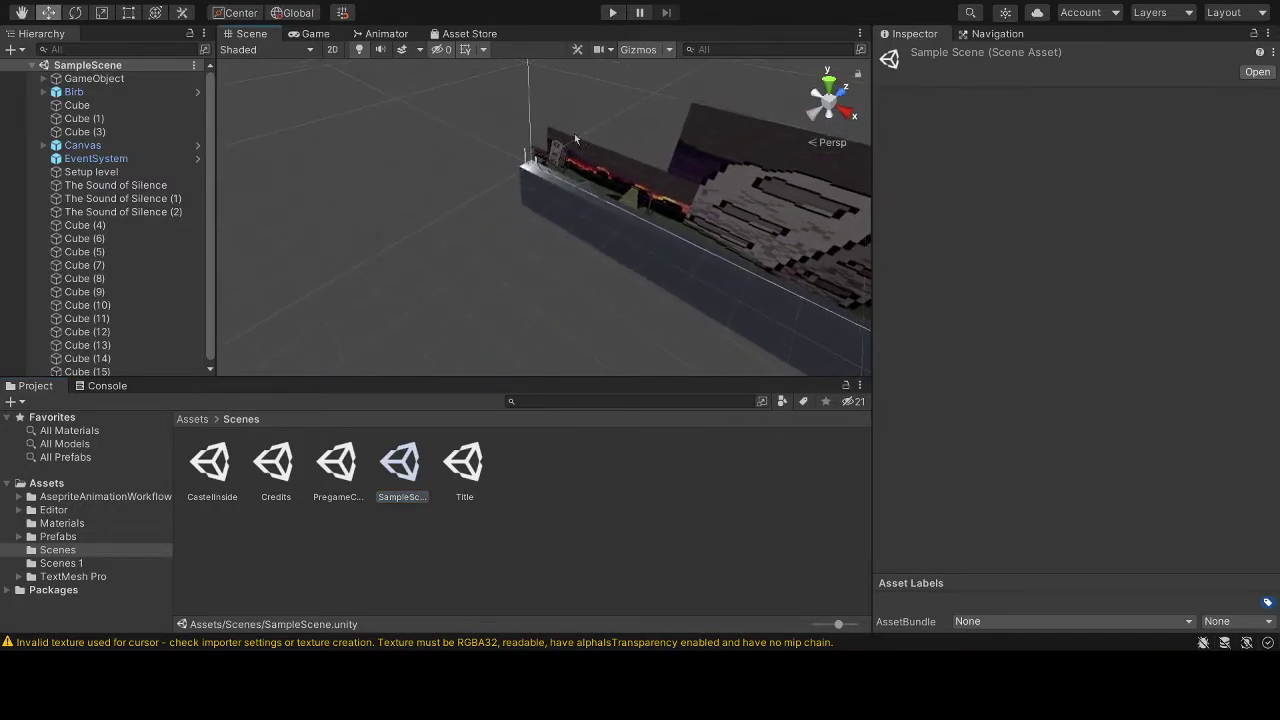
pyautogui.click(612, 13)
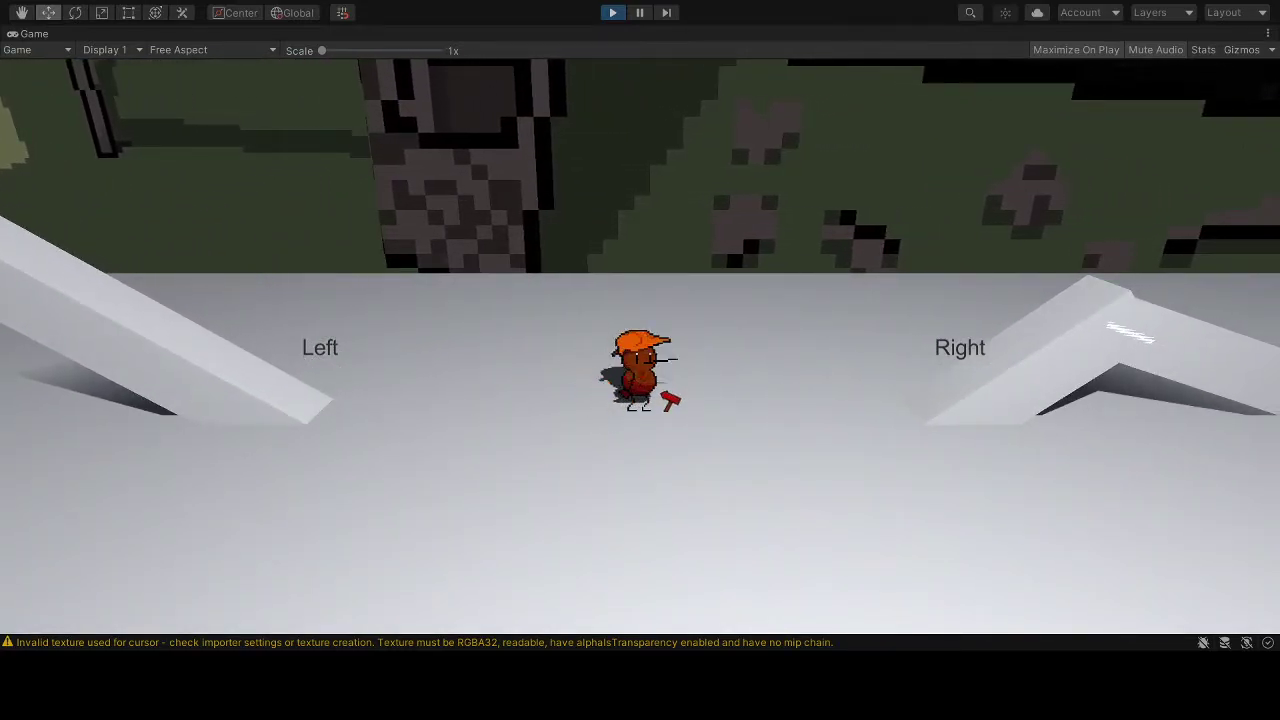
# Stop play mode, expand Birb in the Hierarchy and frame the view on its sprite.
pyautogui.click(612, 12)
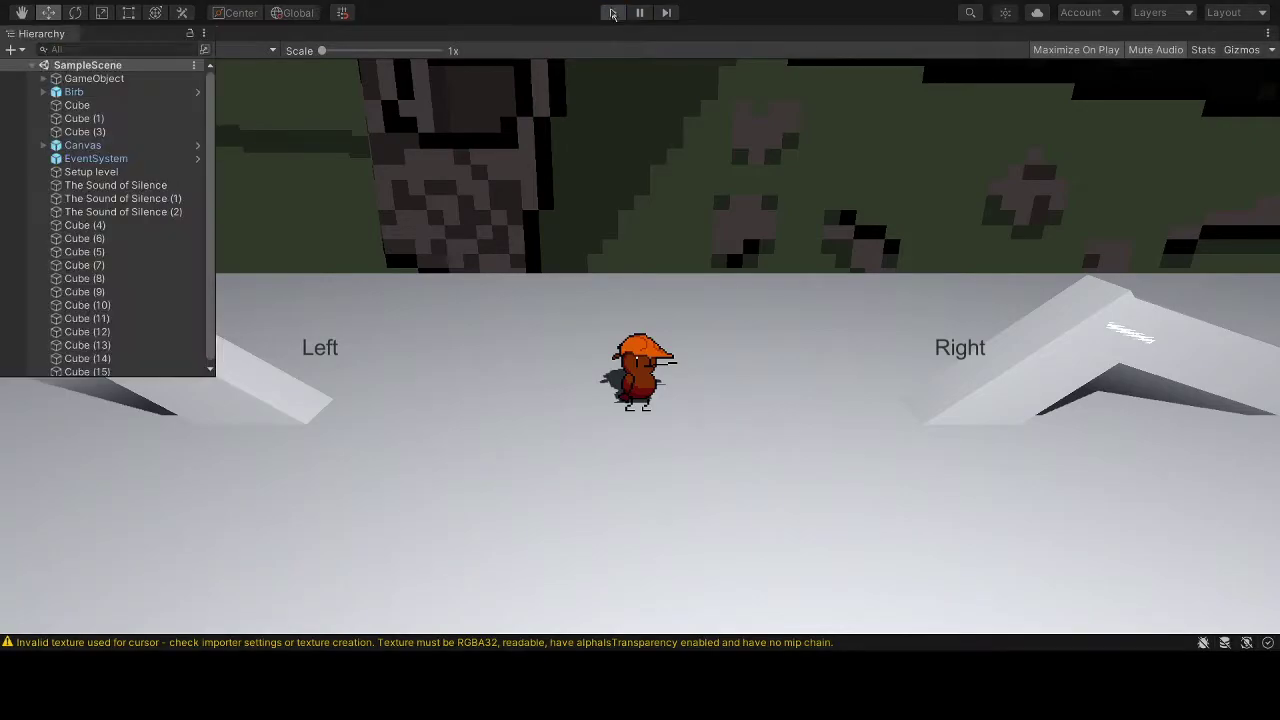
pyautogui.click(44, 92)
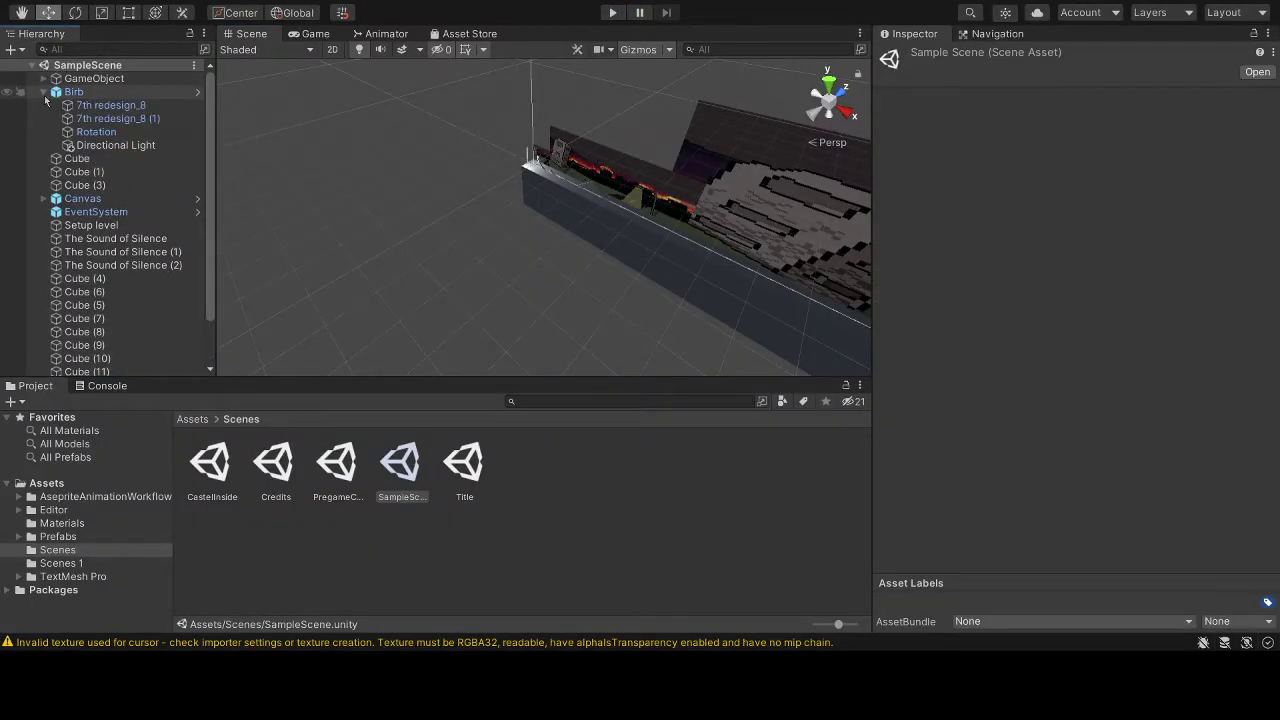
pyautogui.keyDown('alt'); pyautogui.moveTo(413, 180); pyautogui.dragTo(505, 128); pyautogui.keyUp('alt')
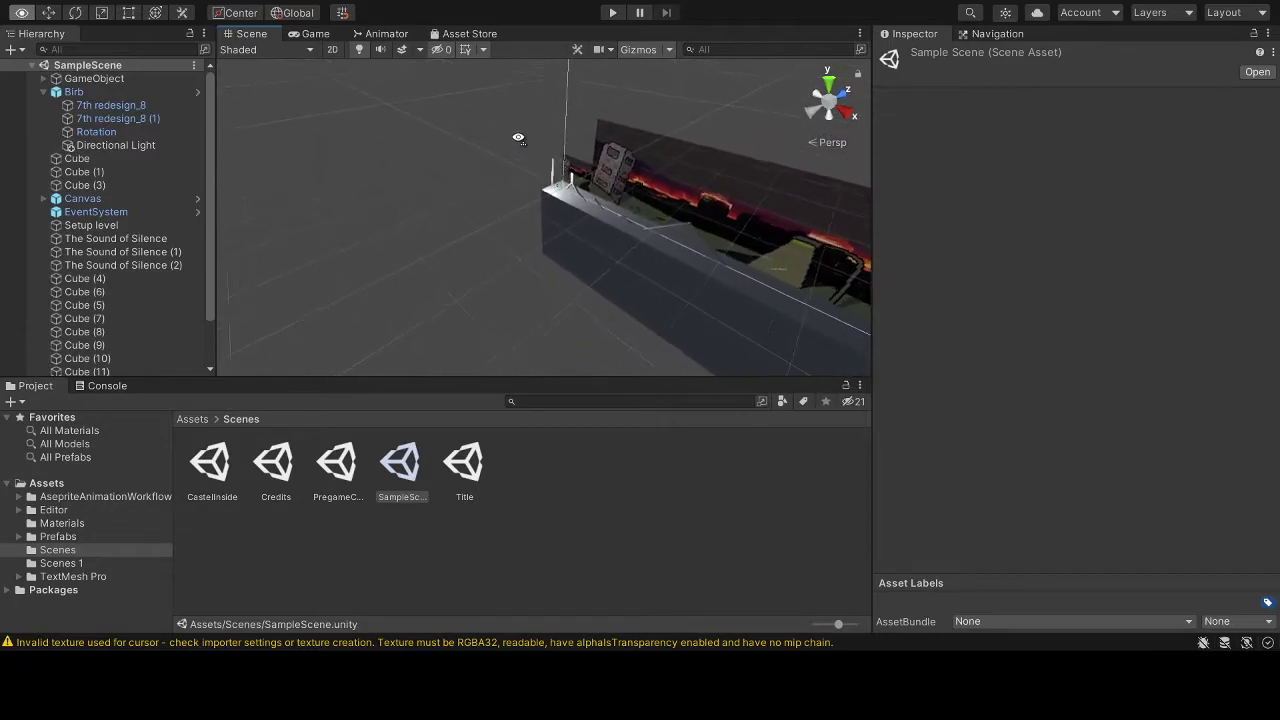
pyautogui.moveTo(505, 128)
pyautogui.mouseDown(button='right')
pyautogui.moveTo(575, 63)
pyautogui.moveTo(650, 68)
pyautogui.moveTo(255, 137)
pyautogui.mouseUp(button='right')
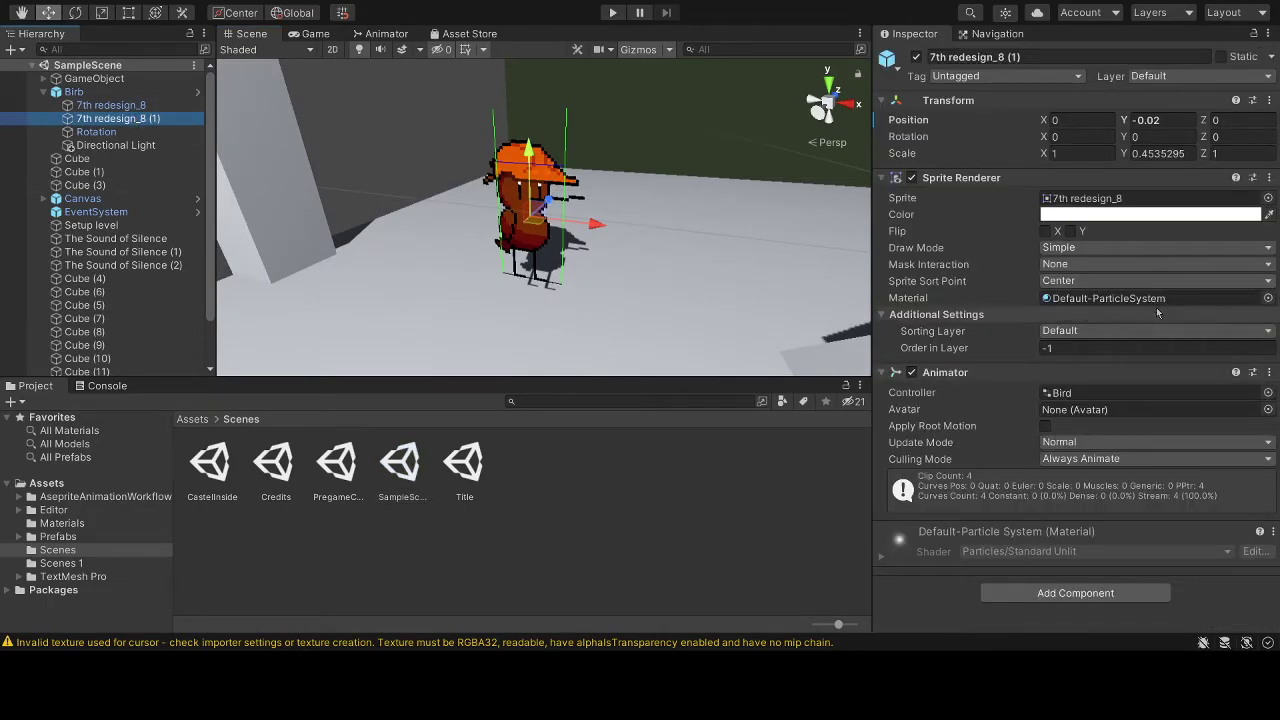
pyautogui.moveTo(815, 134)
pyautogui.mouseDown(button='right')
pyautogui.moveTo(631, 229)
pyautogui.moveTo(640, 194)
pyautogui.moveTo(783, 222)
pyautogui.mouseUp(button='right')
pyautogui.press('f')
# Inspect both bird sprite objects and The Sound of Silence, then select Cube (6).
pyautogui.click(105, 105)
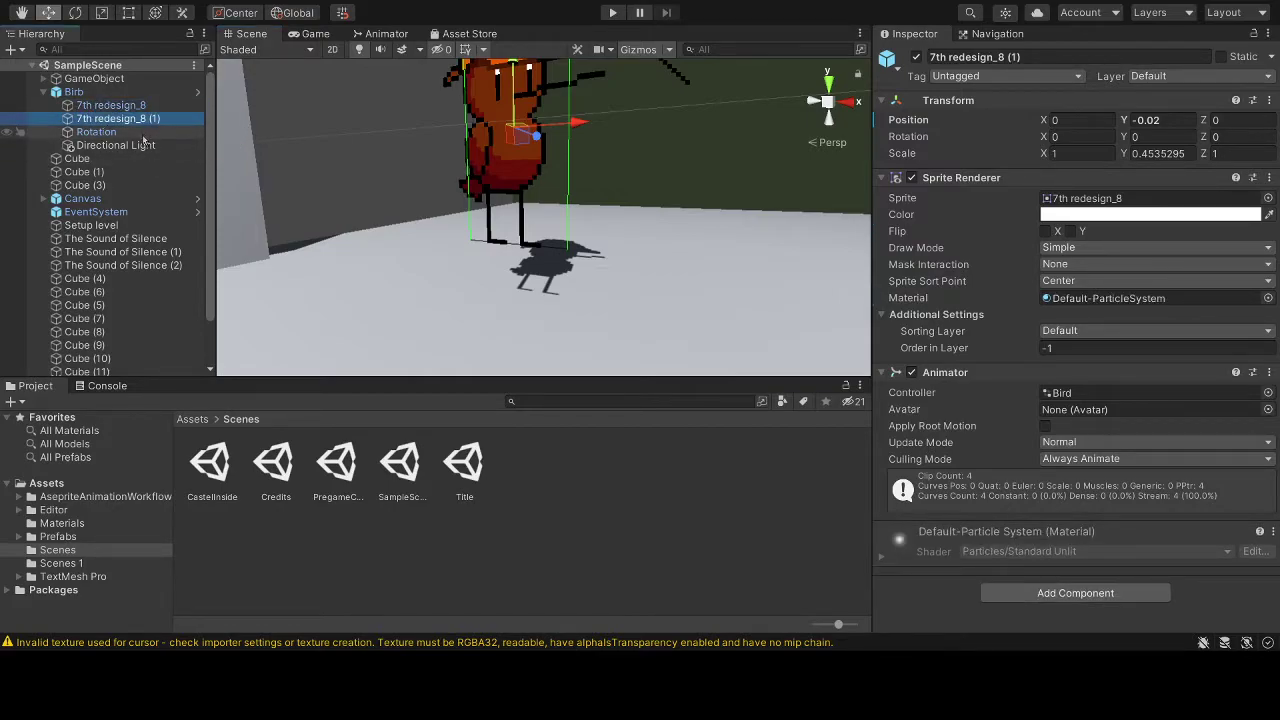
pyautogui.click(112, 105)
pyautogui.moveTo(284, 139); pyautogui.dragTo(518, 184, button='right')
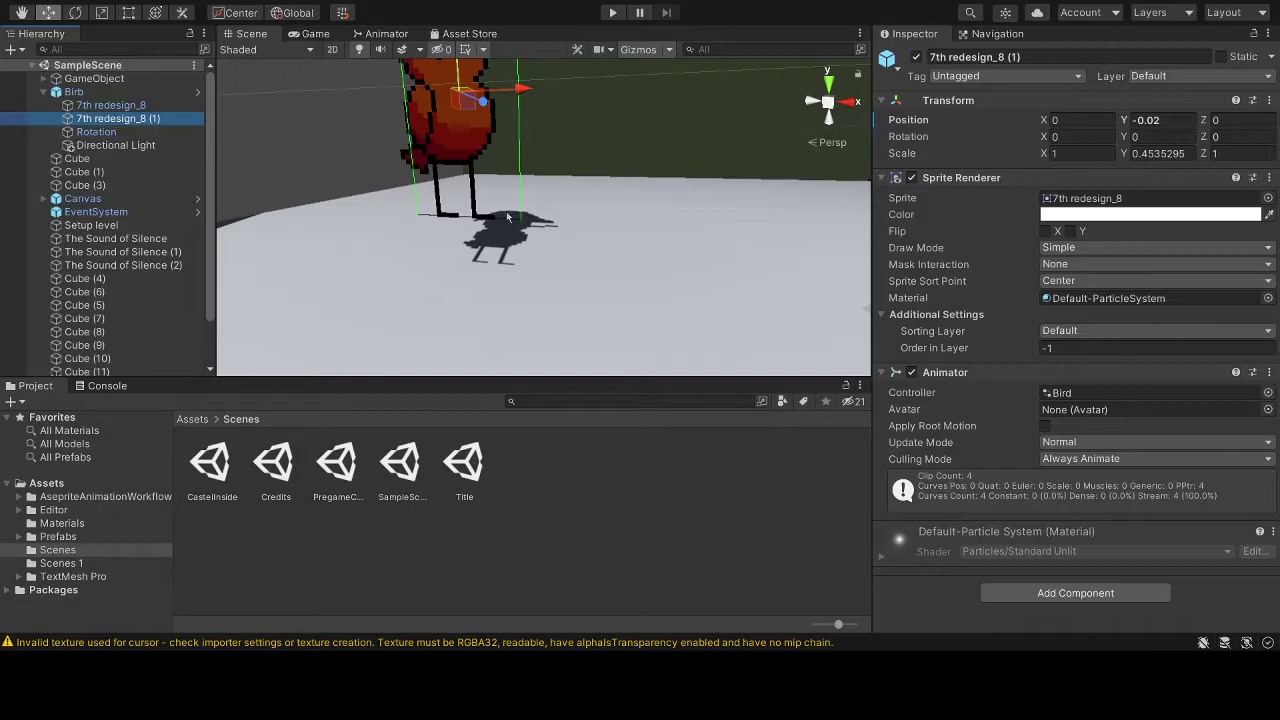
pyautogui.moveTo(260, 220); pyautogui.dragTo(420, 230, button='right')
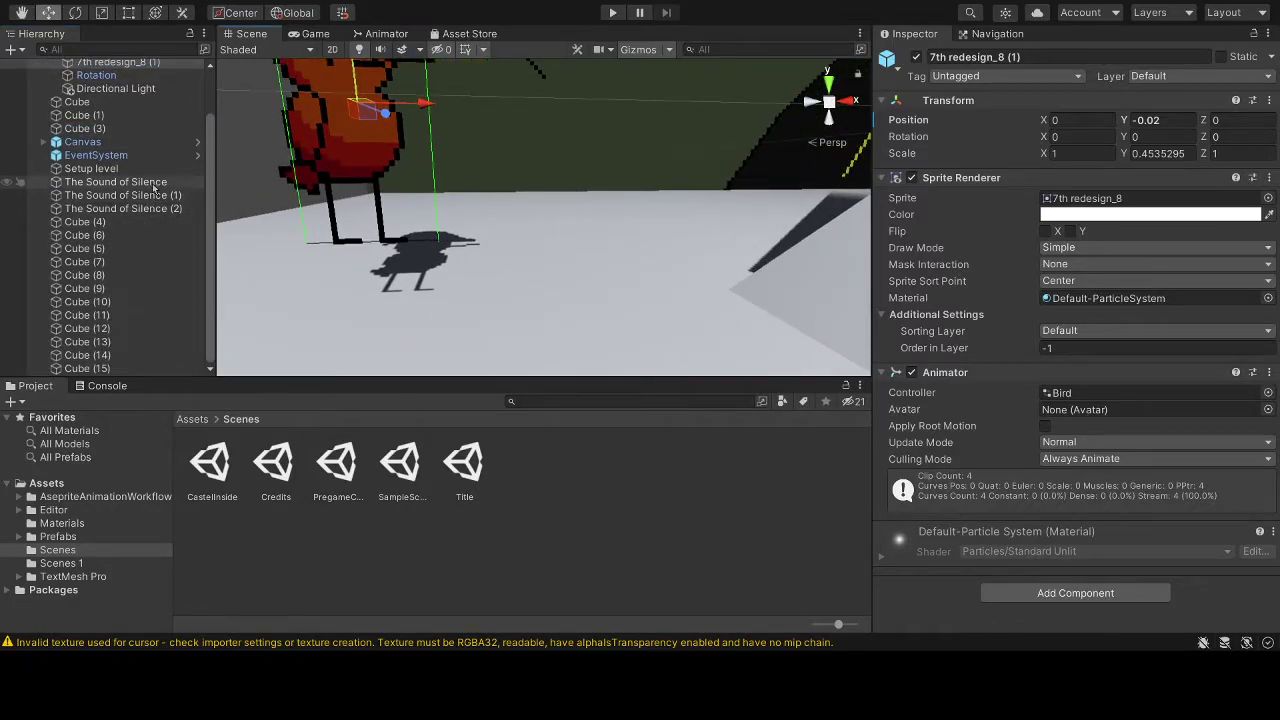
pyautogui.click(153, 184)
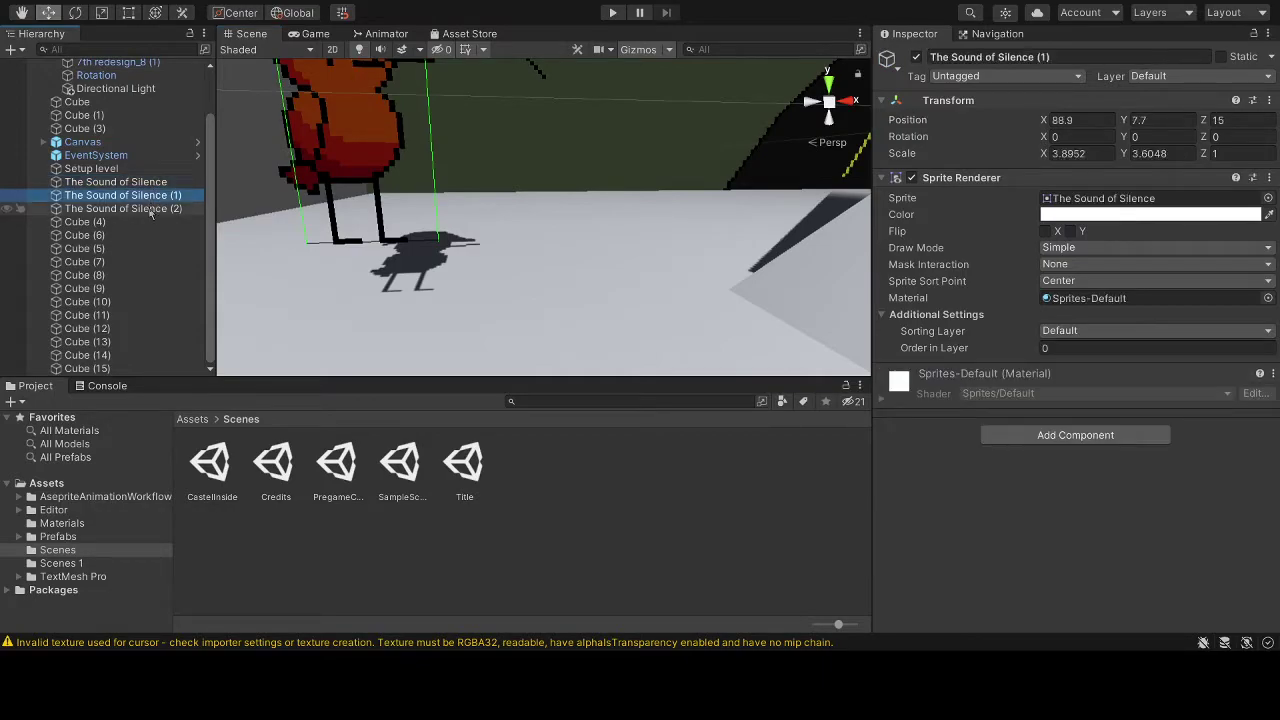
pyautogui.press('Down')
pyautogui.press('Down')
pyautogui.press('Down')
# Orbit around the slope and walk the character left toward the pillar.
pyautogui.moveTo(640, 220)
pyautogui.keyDown('alt'); pyautogui.mouseDown()
pyautogui.moveTo(710, 172)
pyautogui.moveTo(573, 191)
pyautogui.moveTo(330, 190)
pyautogui.mouseUp(); pyautogui.keyUp('alt')
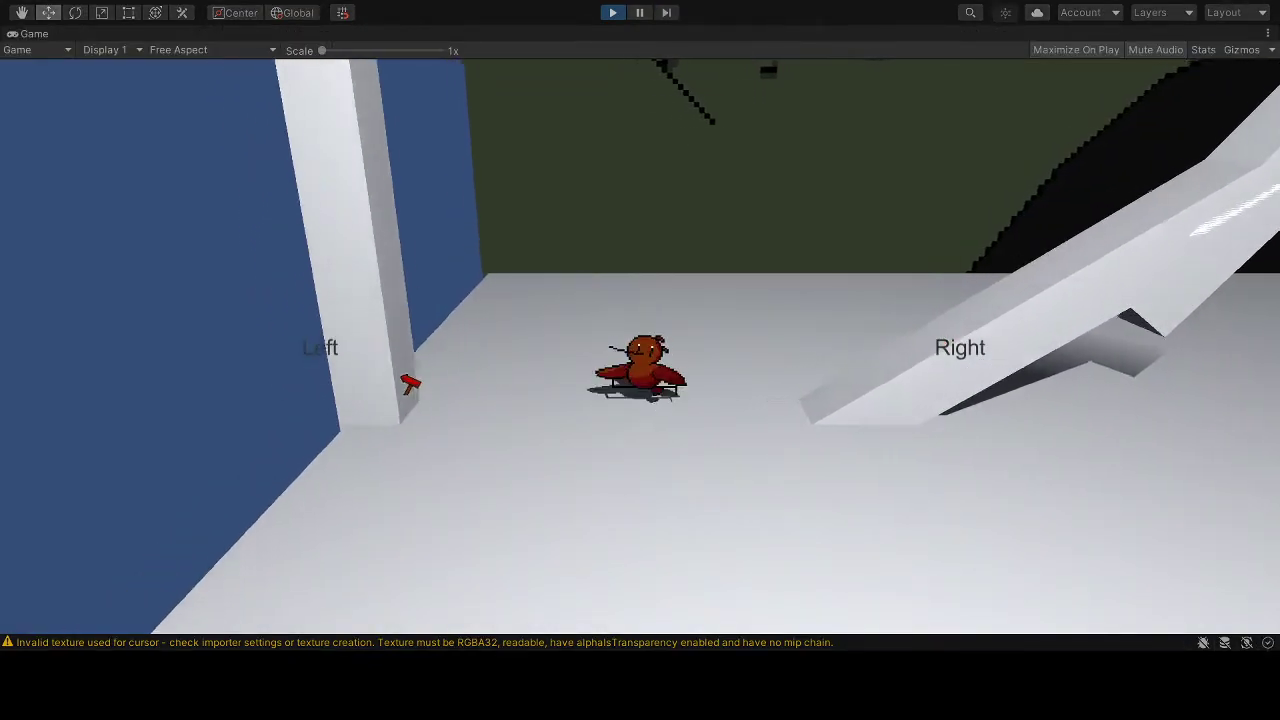
pyautogui.click(410, 383)
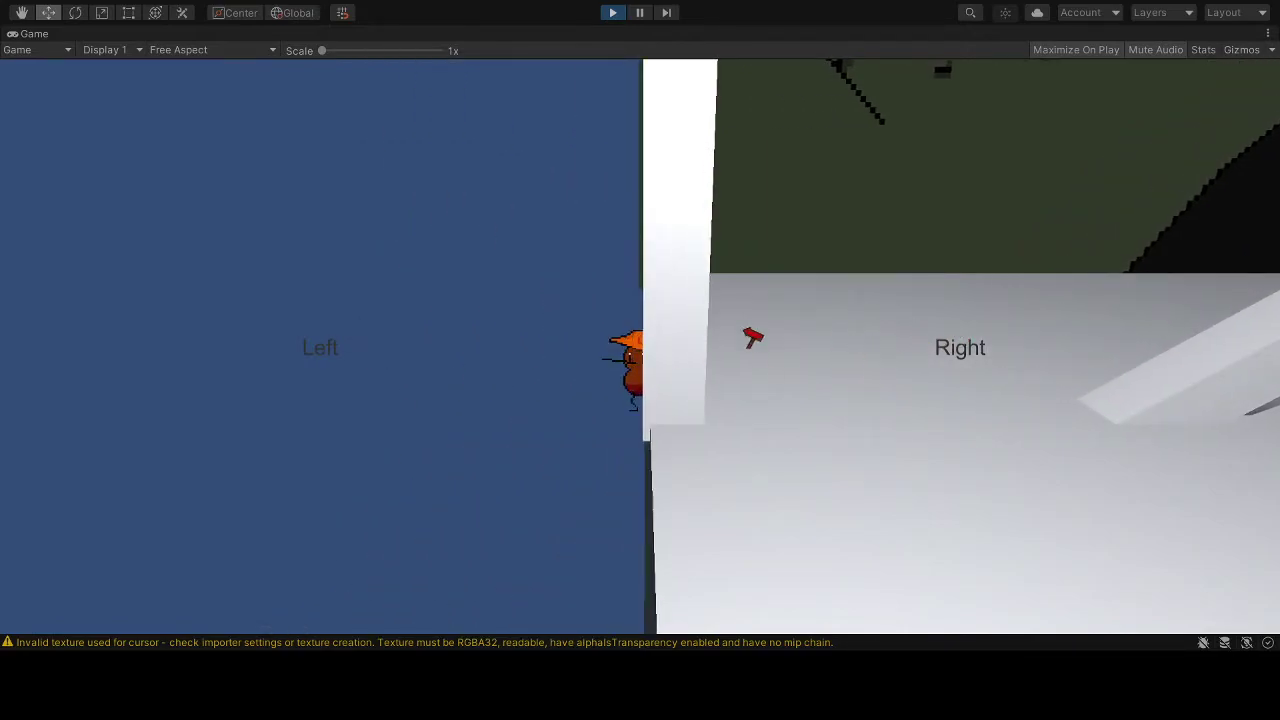
# Stop playing and inspect Cube (1), the Left area and its Text, then Cube (12) and Cube (15).
pyautogui.click(612, 13)
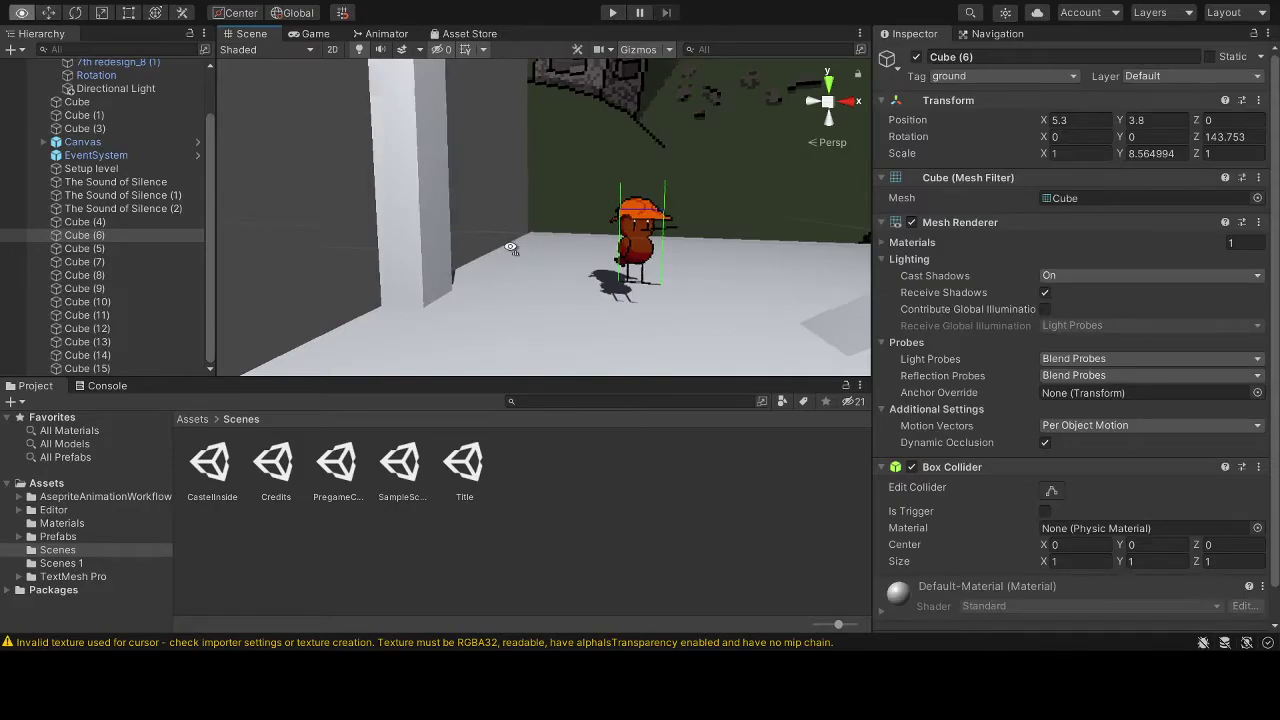
pyautogui.moveTo(602, 206)
pyautogui.mouseDown(button='right')
pyautogui.moveTo(737, 162)
pyautogui.moveTo(583, 209)
pyautogui.moveTo(271, 263)
pyautogui.moveTo(689, 189)
pyautogui.moveTo(479, 250)
pyautogui.mouseUp(button='right')
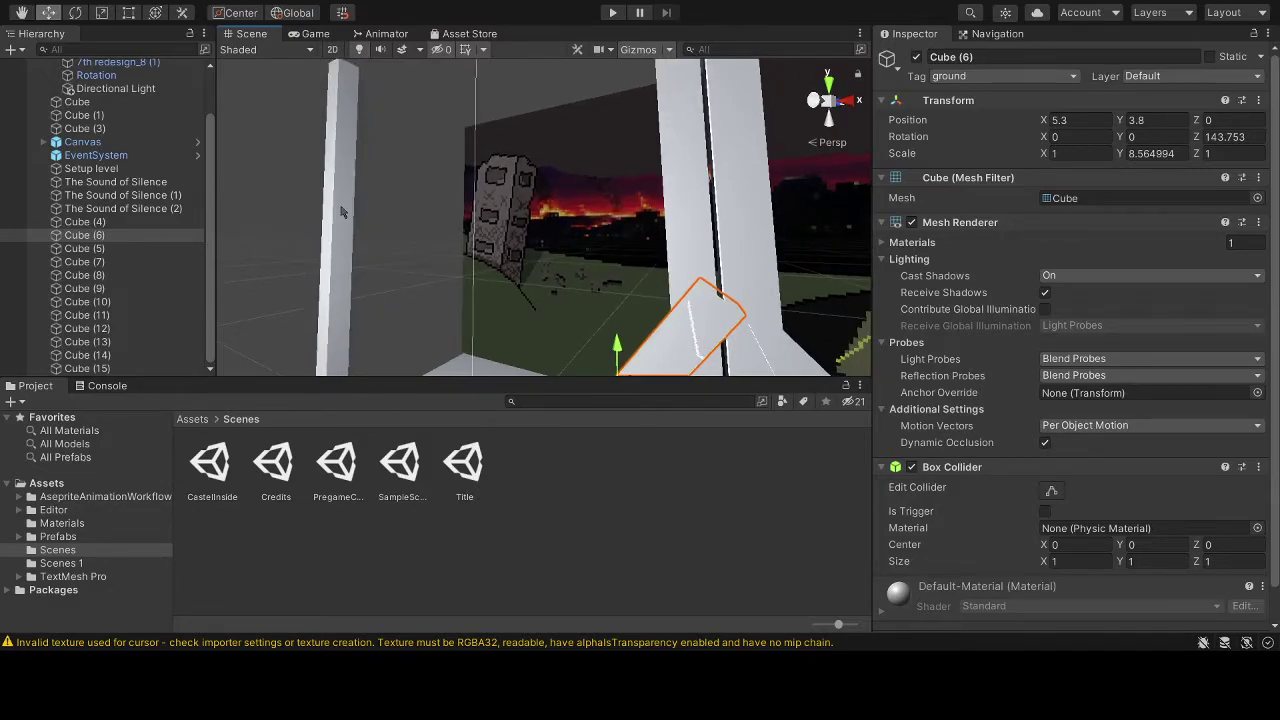
pyautogui.click(341, 212)
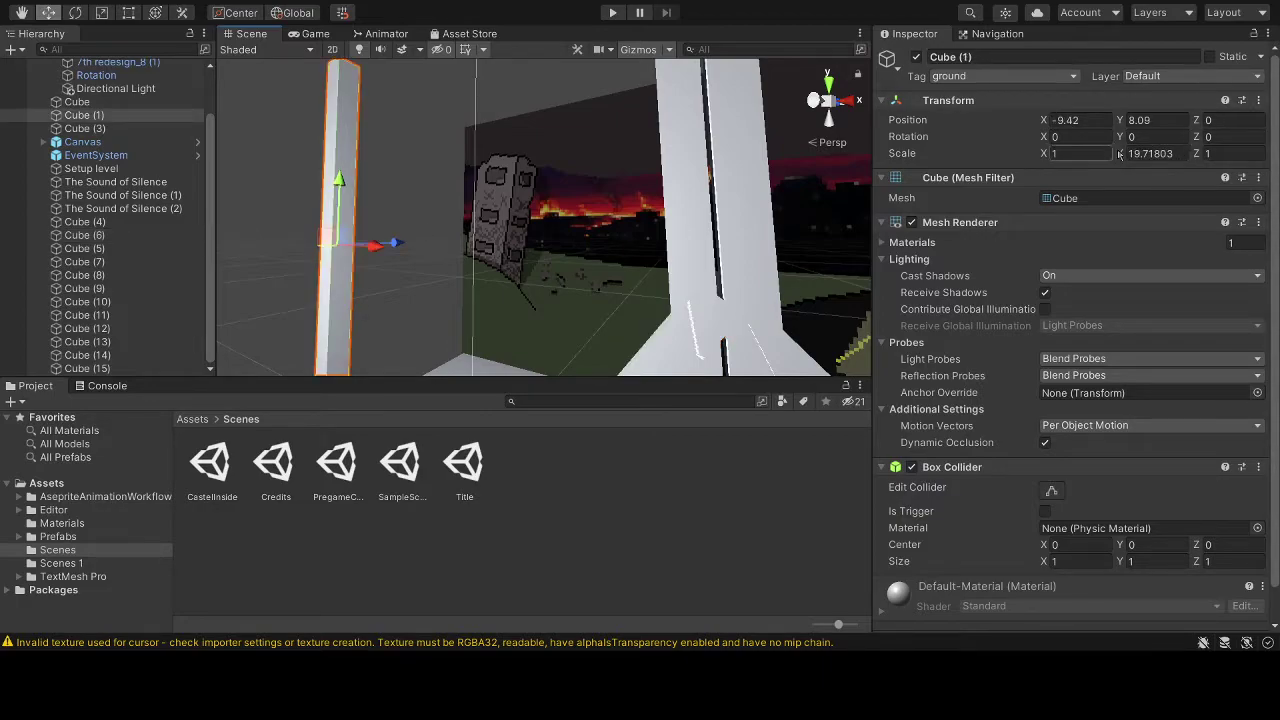
pyautogui.click(706, 146)
pyautogui.click(687, 156)
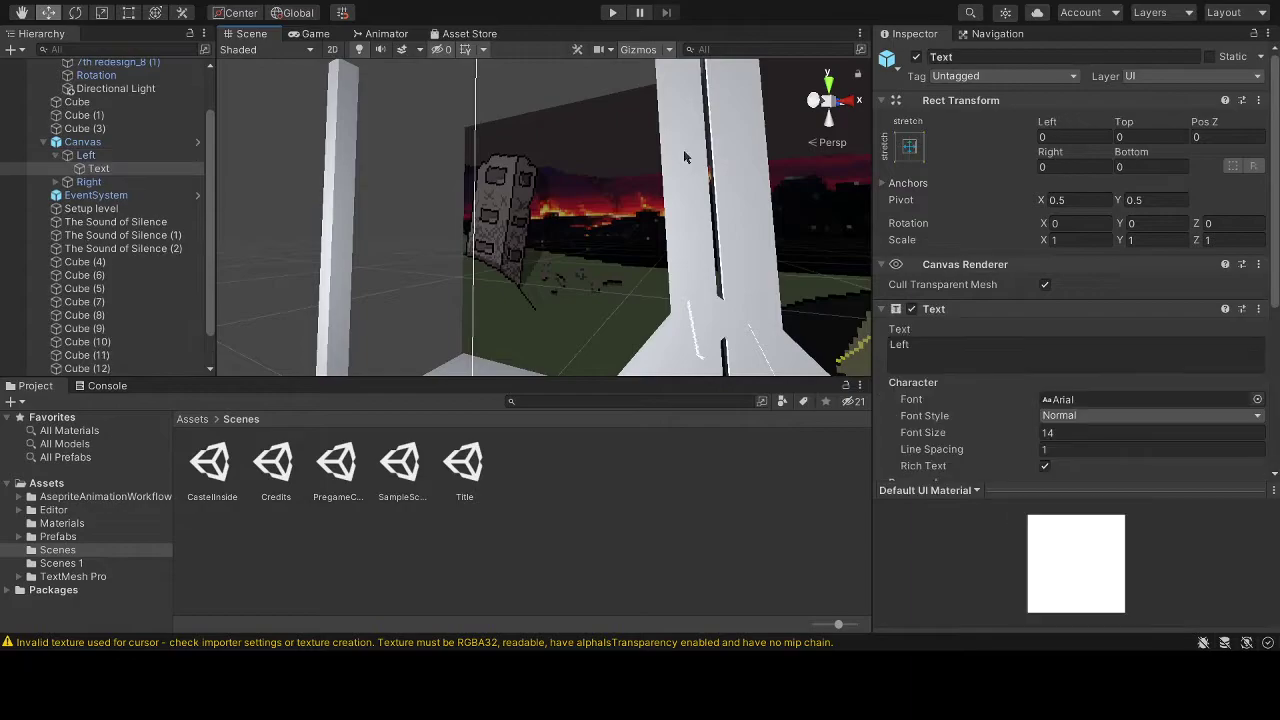
pyautogui.click(685, 195)
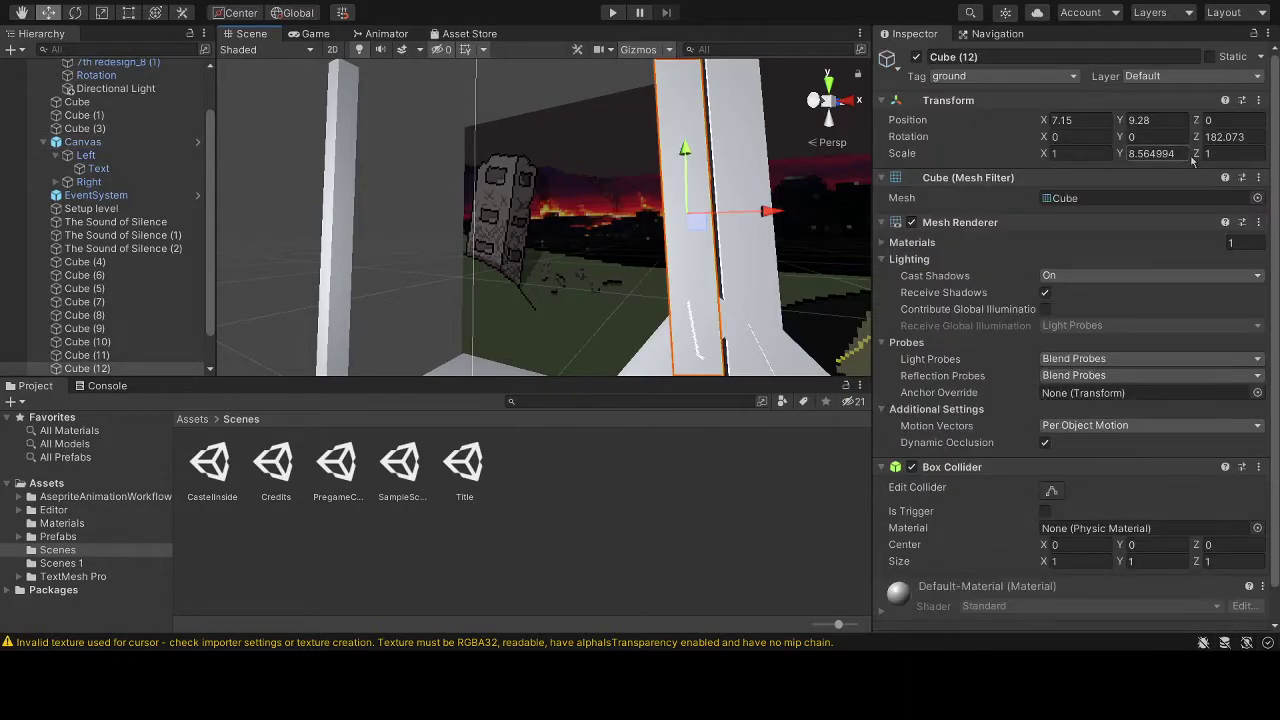
pyautogui.click(745, 145)
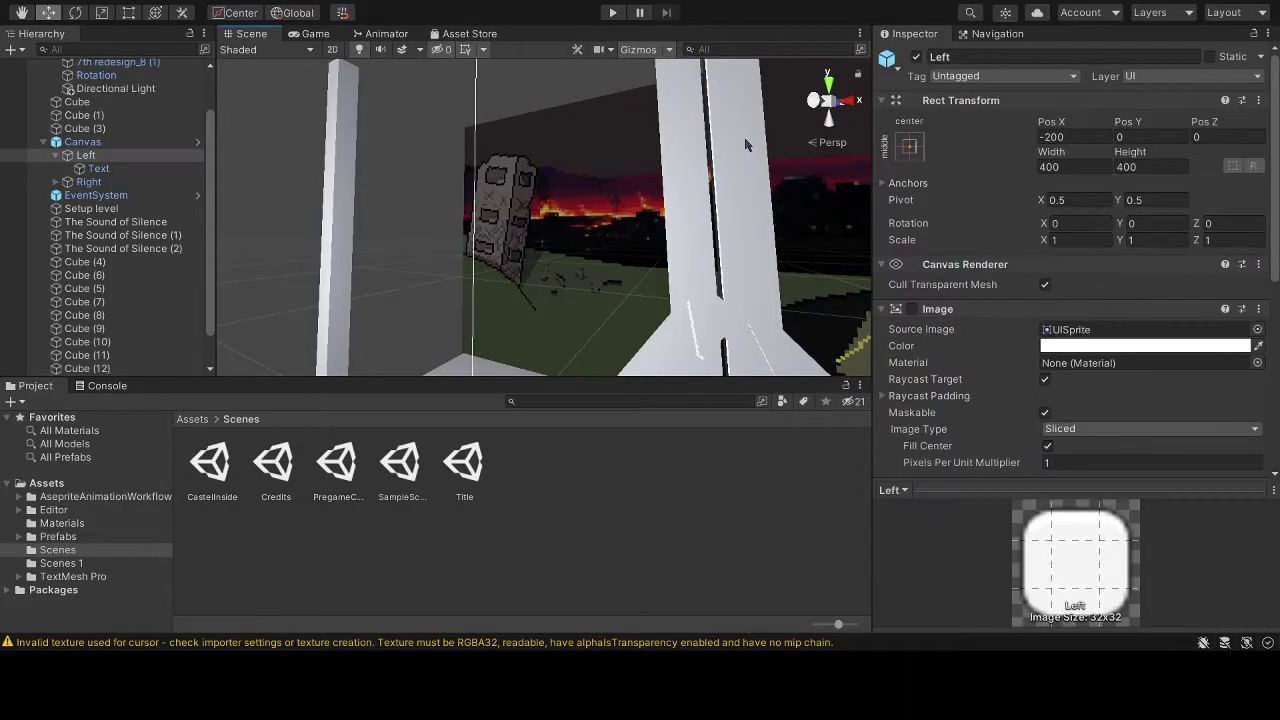
pyautogui.click(745, 145)
pyautogui.press('f')
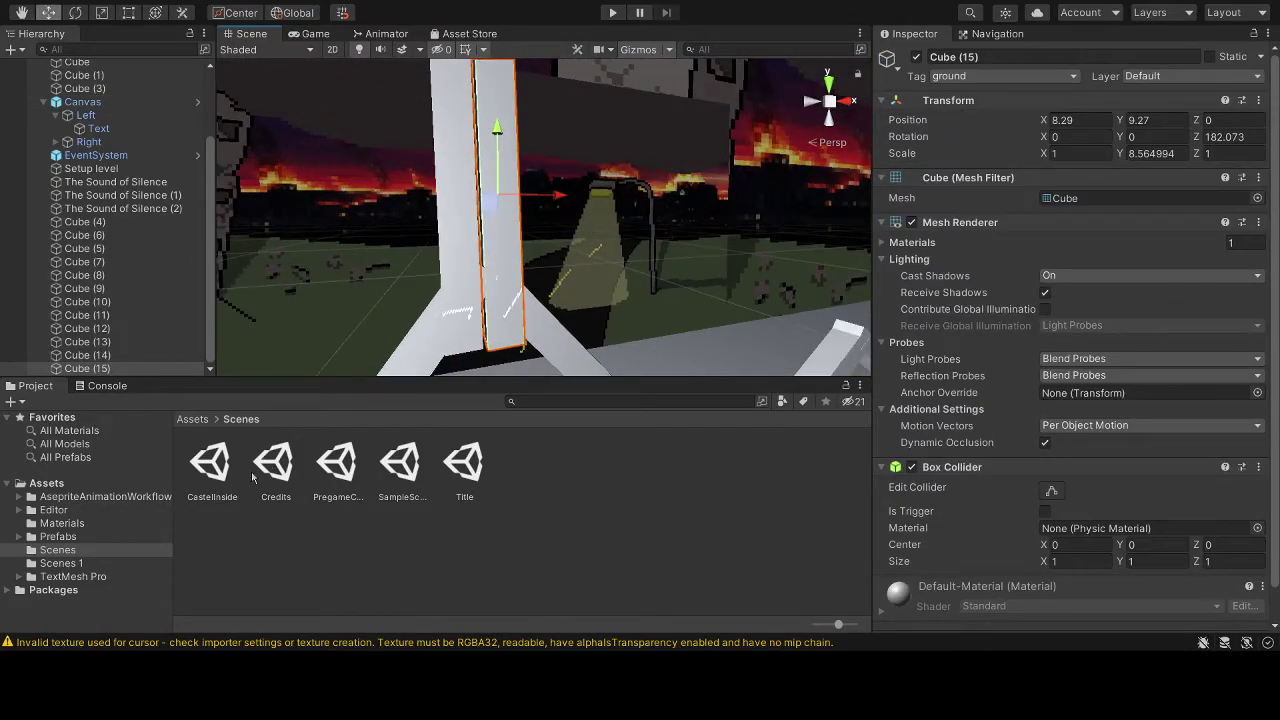
# Open CastelInside, inspect its Left area and text label, then browse to Assets > Materials.
pyautogui.doubleClick(212, 465)
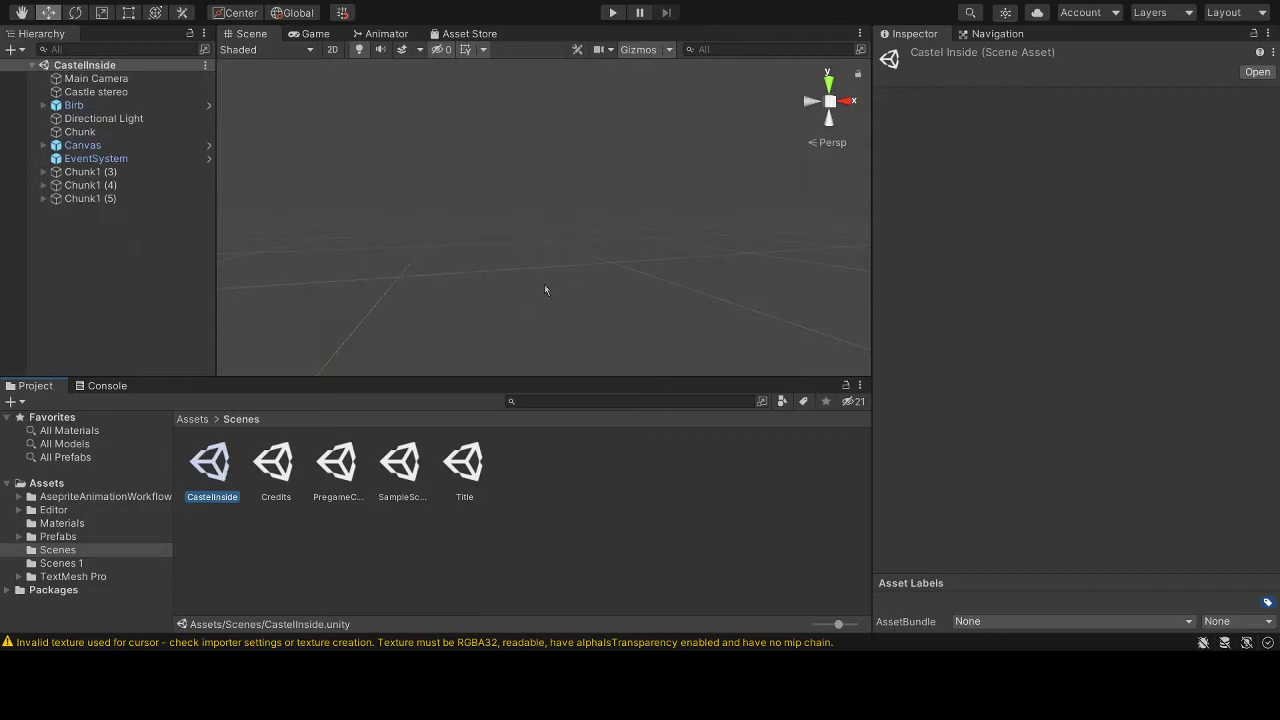
pyautogui.moveTo(566, 275)
pyautogui.keyDown('alt'); pyautogui.mouseDown()
pyautogui.moveTo(597, 220)
pyautogui.moveTo(795, 268)
pyautogui.moveTo(737, 257)
pyautogui.moveTo(679, 190)
pyautogui.moveTo(560, 236)
pyautogui.mouseUp(); pyautogui.keyUp('alt')
pyautogui.click(737, 257)
pyautogui.click(560, 236)
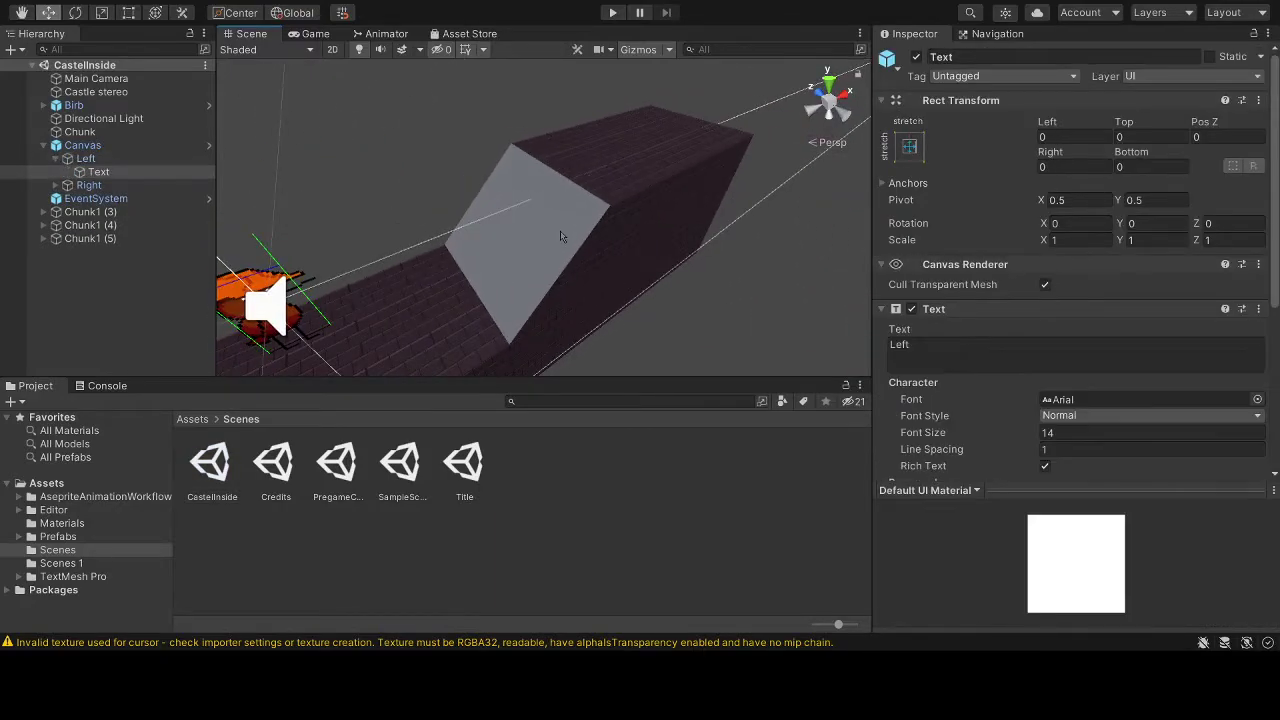
pyautogui.click(185, 419)
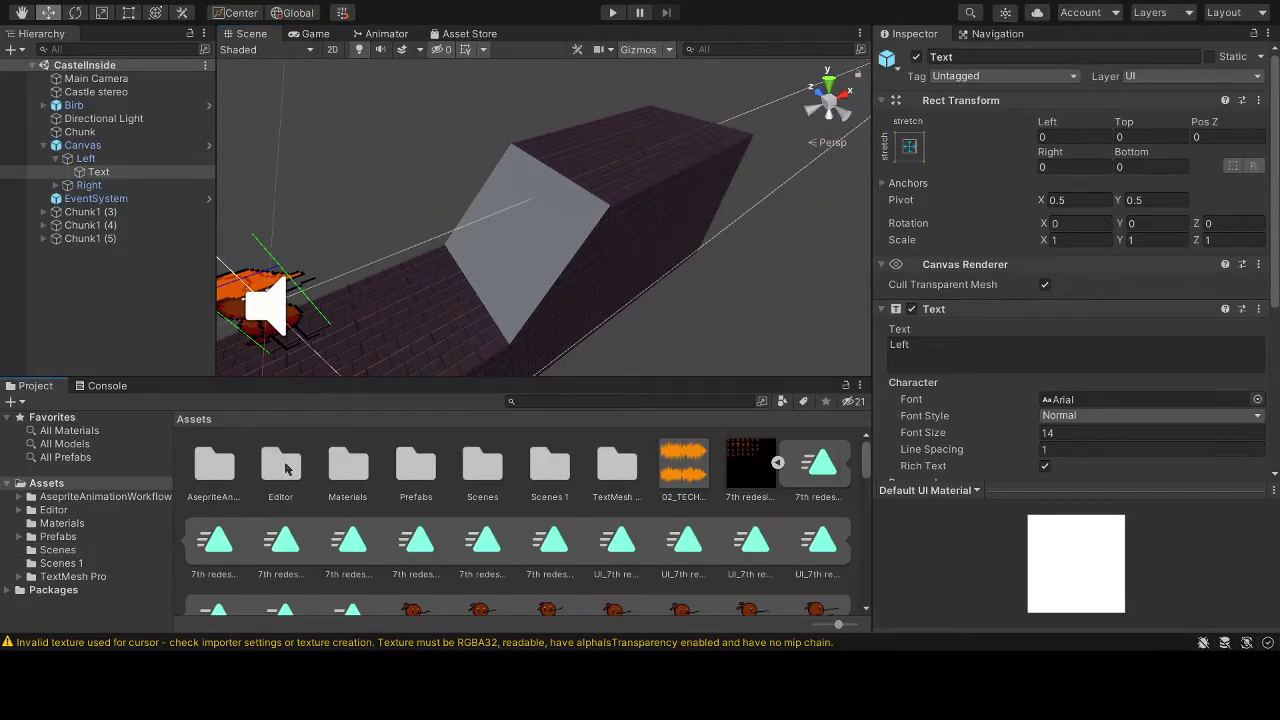
pyautogui.doubleClick(360, 478)
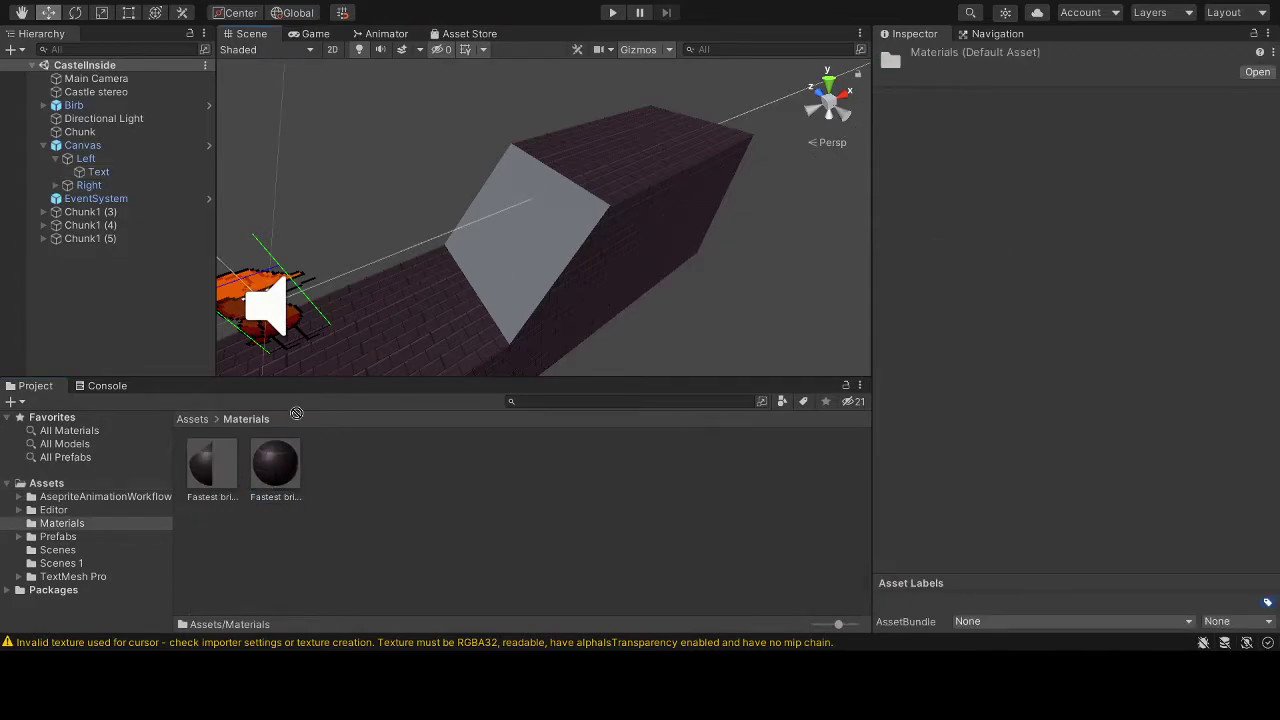
# Apply the Fastest brick material to the first Quad (2) slope faces in Chunk1 (3).
pyautogui.click(43, 212)
pyautogui.keyDown('alt'); pyautogui.moveTo(586, 163); pyautogui.dragTo(530, 218); pyautogui.keyUp('alt')
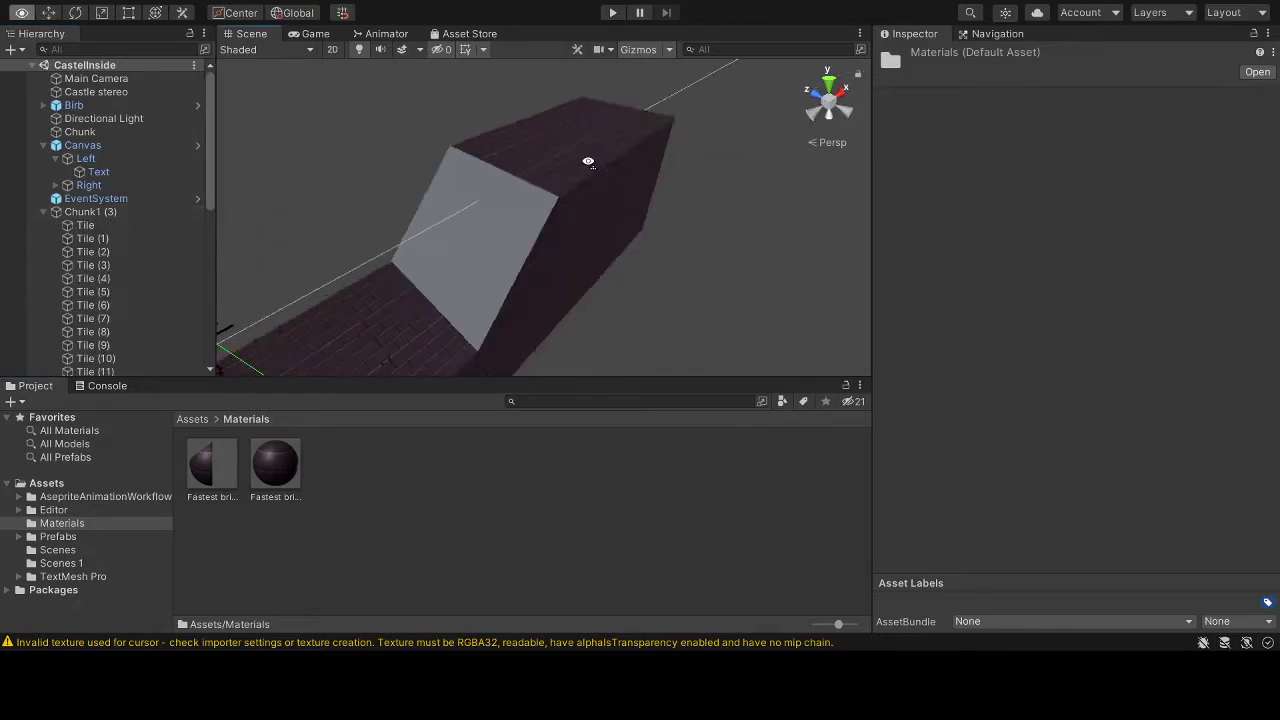
pyautogui.click(530, 213)
pyautogui.click(530, 213)
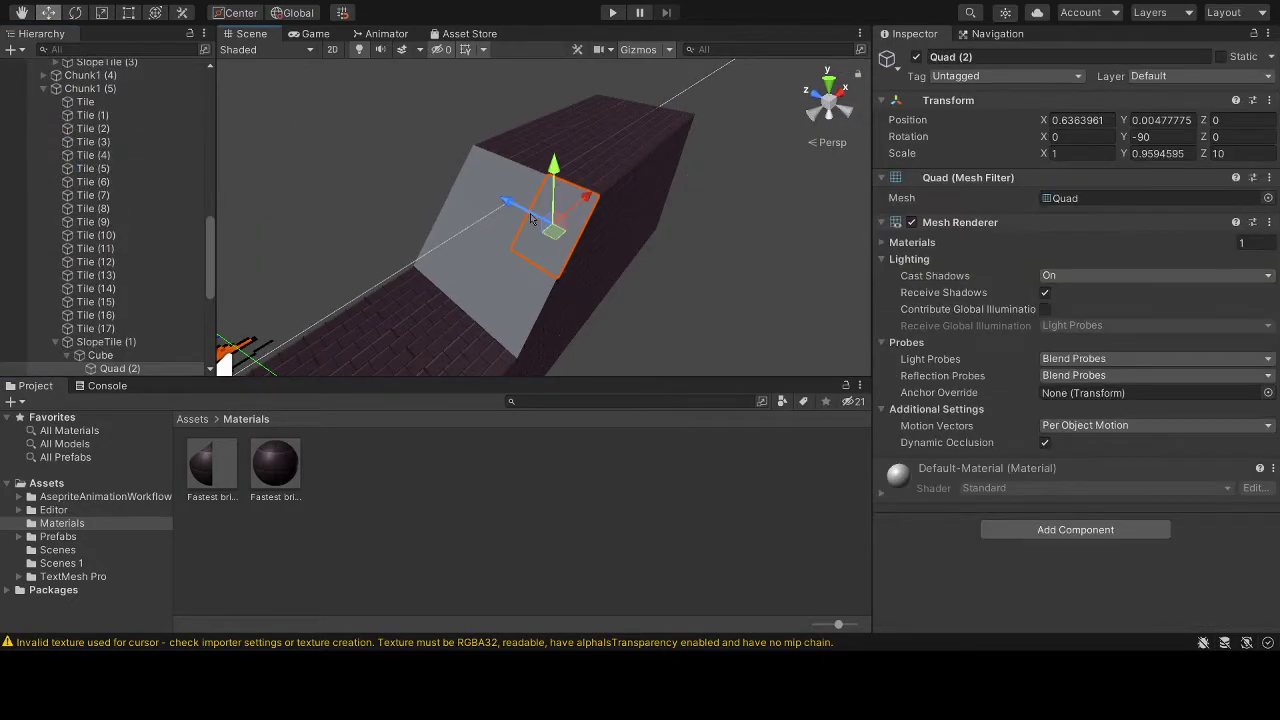
pyautogui.moveTo(278, 479); pyautogui.dragTo(153, 297)
pyautogui.scroll(-5, 141, 254)
pyautogui.click(57, 369)
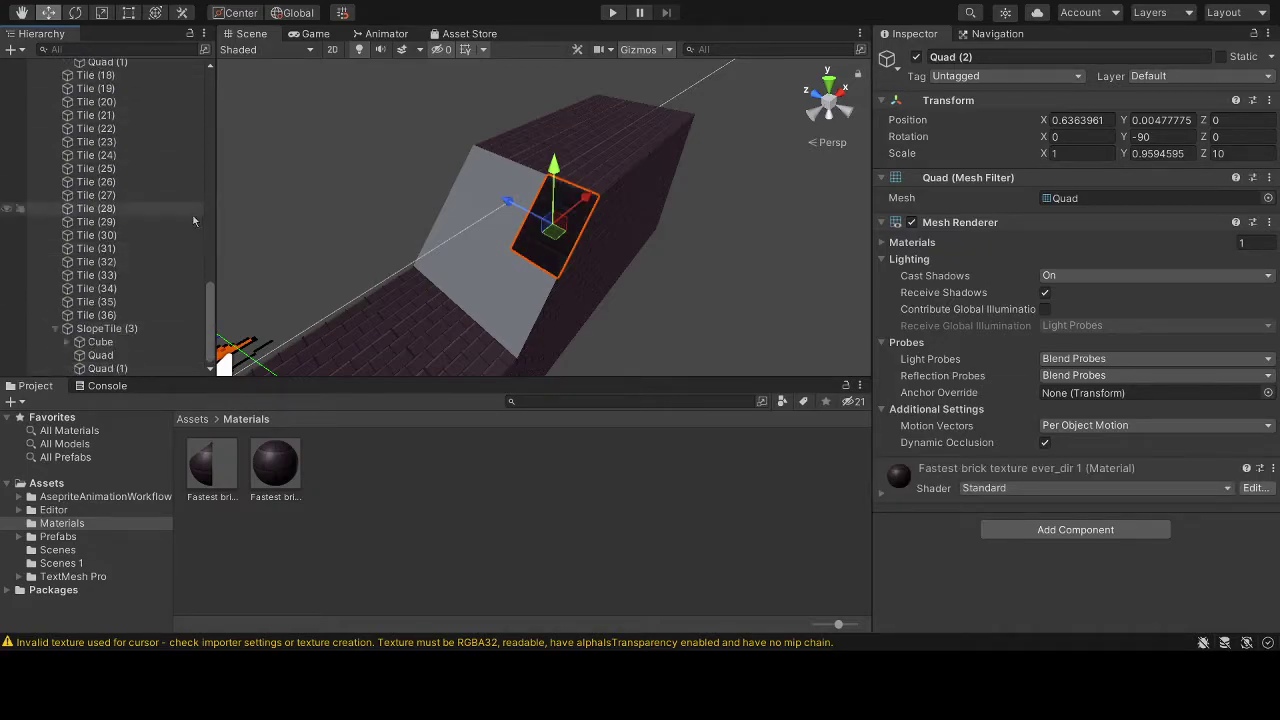
pyautogui.click(115, 355)
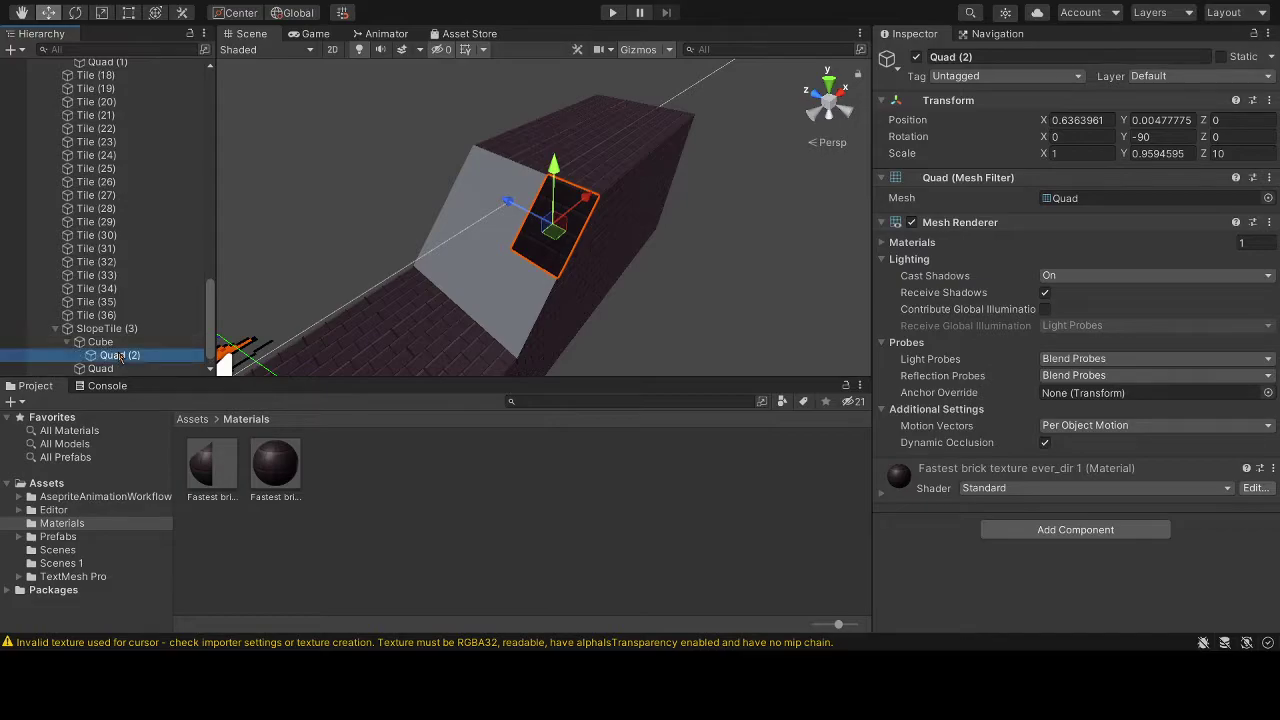
pyautogui.moveTo(275, 465)
pyautogui.mouseDown()
pyautogui.moveTo(494, 303)
pyautogui.moveTo(140, 356)
pyautogui.mouseUp()
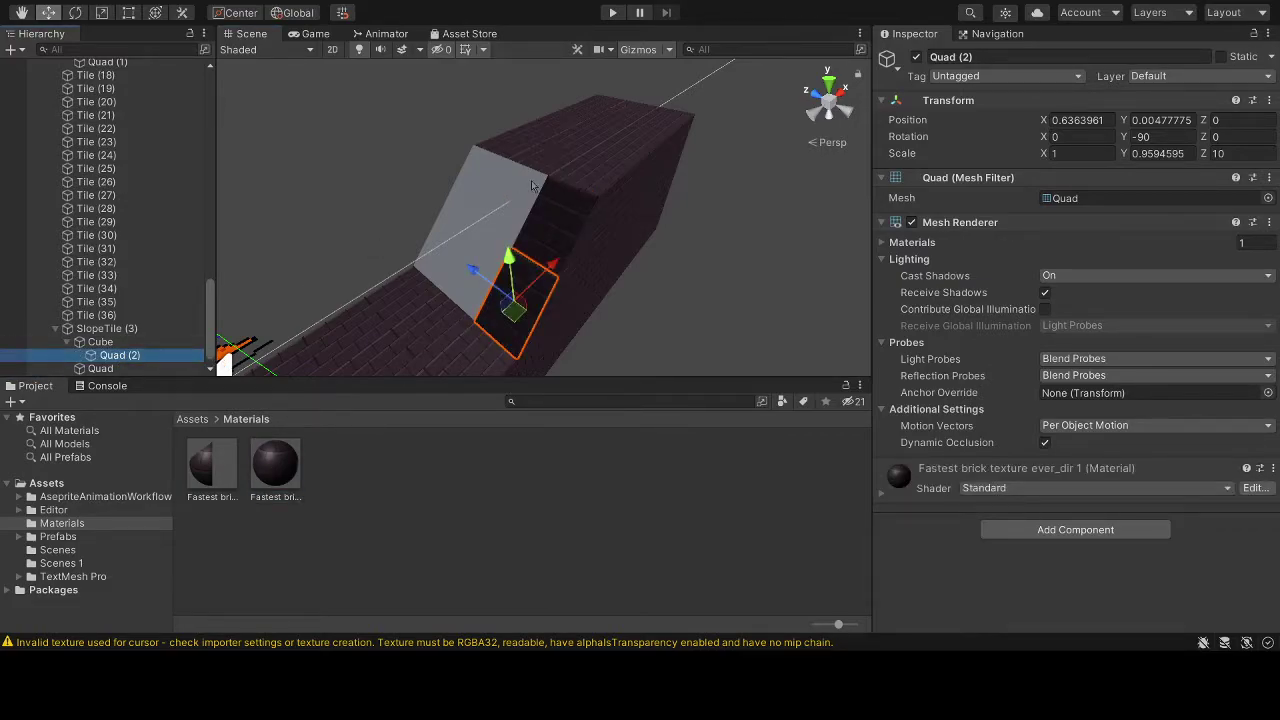
pyautogui.scroll(10, 128, 270)
pyautogui.scroll(-3, 128, 270)
pyautogui.scroll(-3, 129, 273)
pyautogui.scroll(-5, 128, 272)
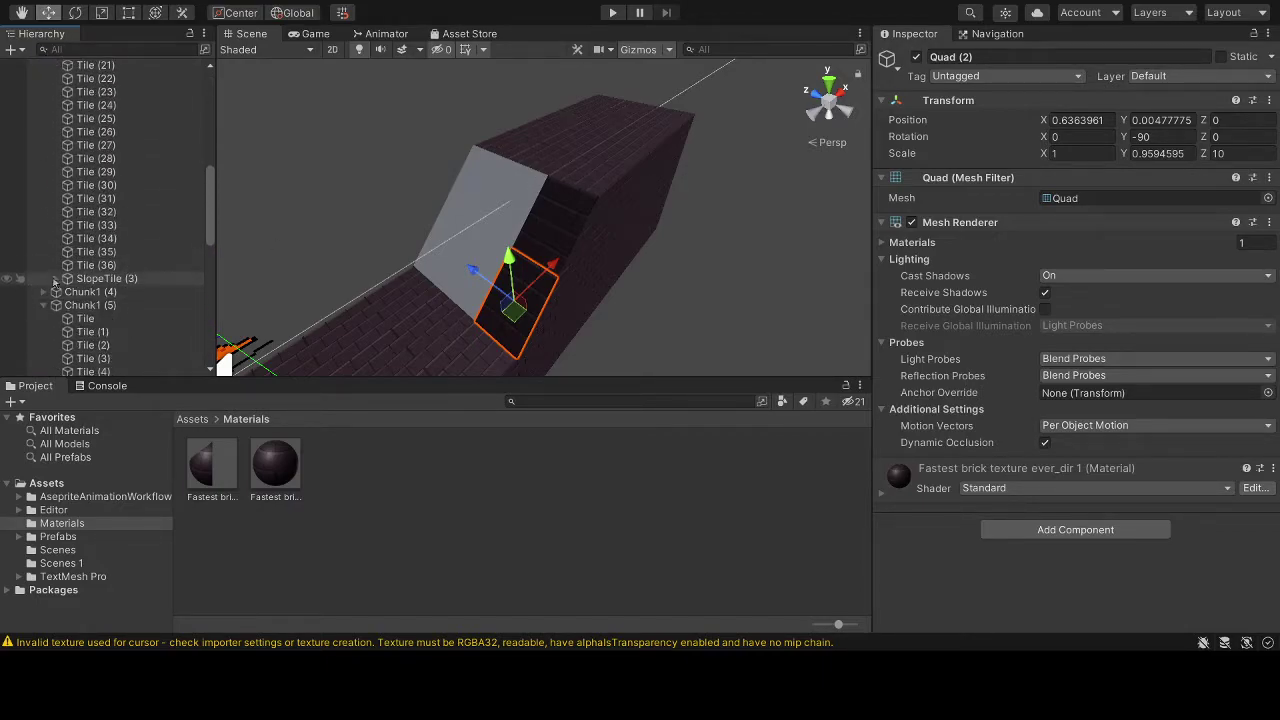
# Apply the brick material to SlopeTile (3)'s Quad (2), then select SlopeTile (1)'s Quad (2).
pyautogui.click(55, 279)
pyautogui.click(67, 292)
pyautogui.click(119, 305)
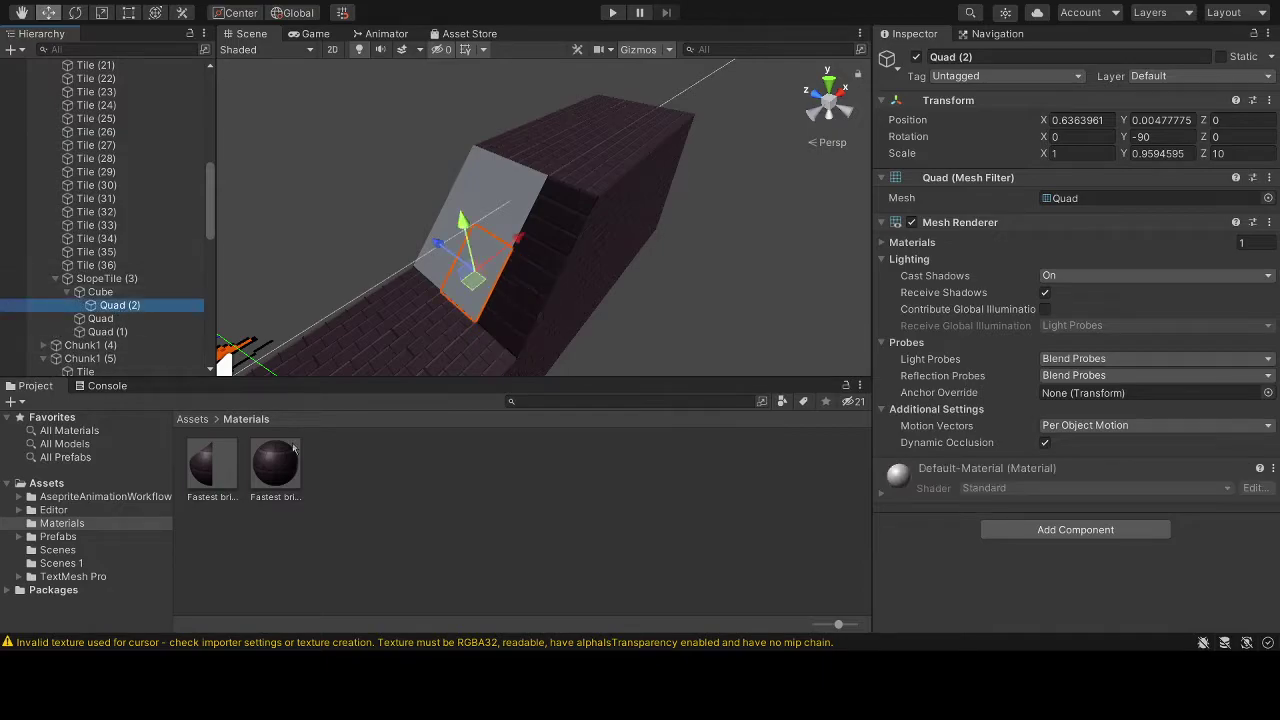
pyautogui.moveTo(293, 450); pyautogui.dragTo(392, 332)
pyautogui.click(123, 310)
pyautogui.moveTo(123, 308); pyautogui.dragTo(125, 306)
pyautogui.scroll(5, 127, 303)
pyautogui.click(56, 312)
pyautogui.click(112, 338)
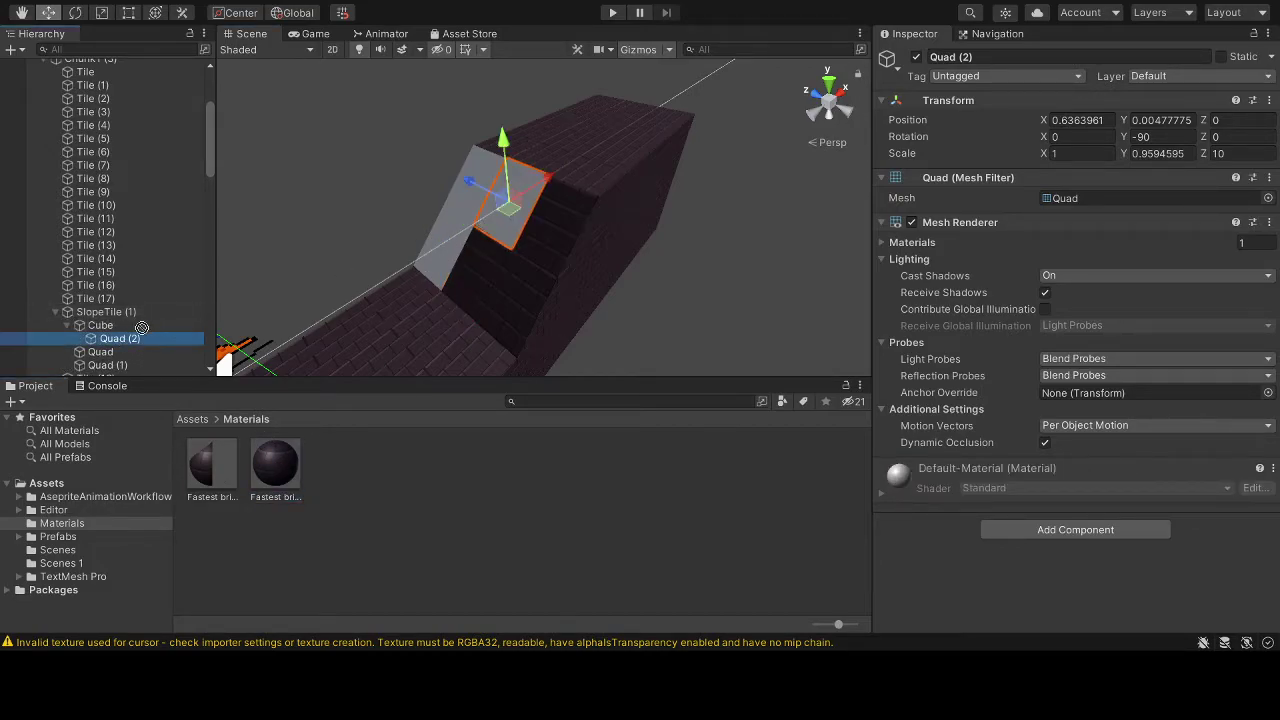
pyautogui.moveTo(382, 258); pyautogui.dragTo(138, 336)
pyautogui.scroll(4, 35, 280)
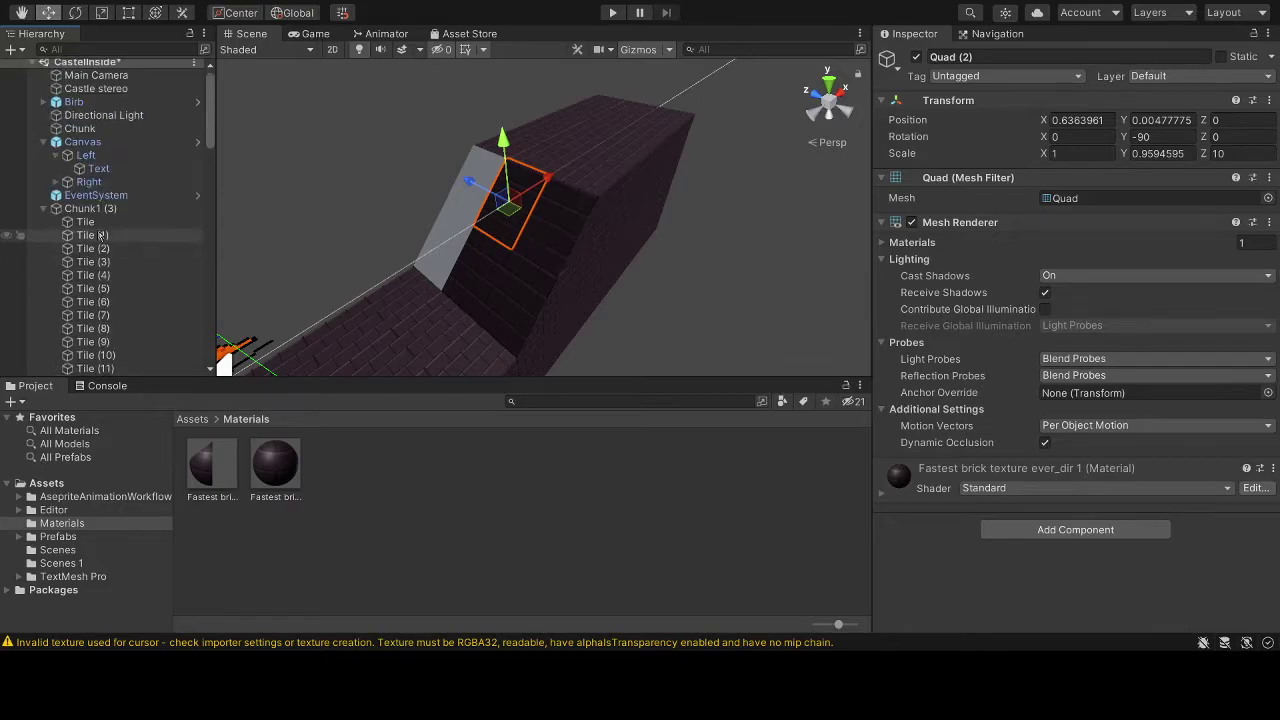
pyautogui.scroll(-3, 150, 318)
pyautogui.scroll(-2, 153, 319)
pyautogui.scroll(-3, 153, 319)
pyautogui.scroll(-3, 163, 270)
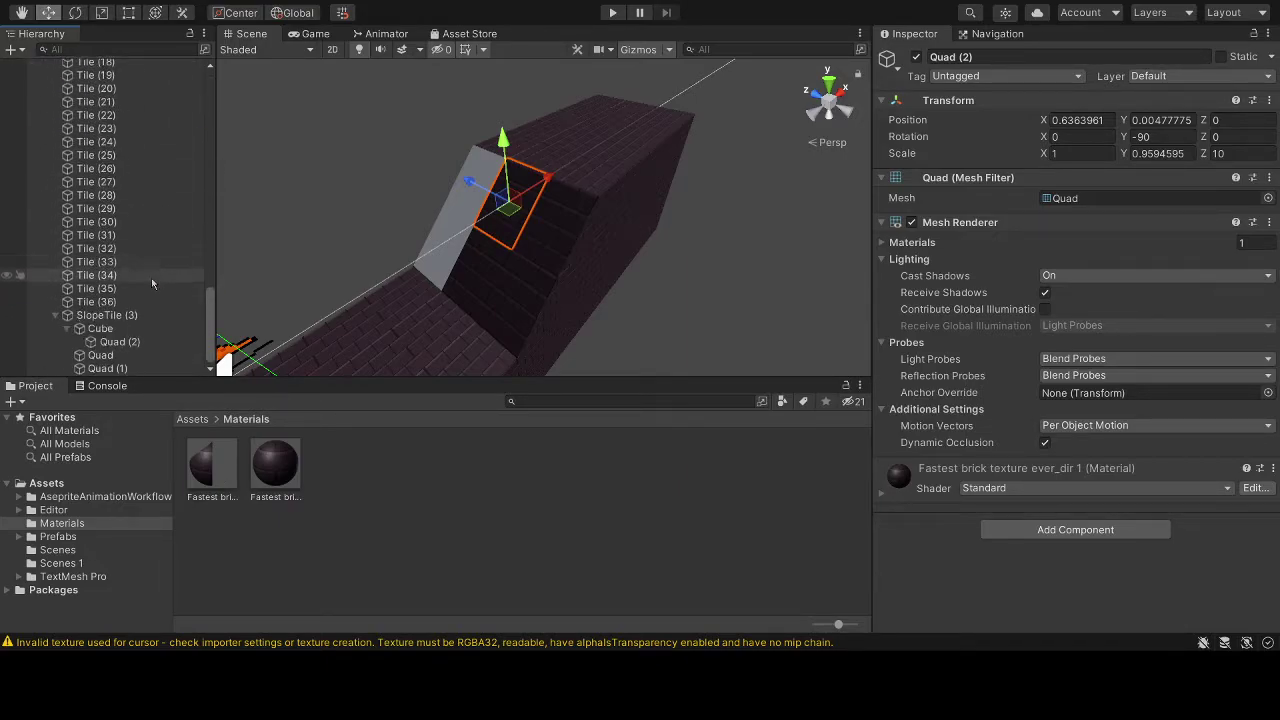
pyautogui.scroll(-3, 145, 286)
pyautogui.scroll(-3, 110, 318)
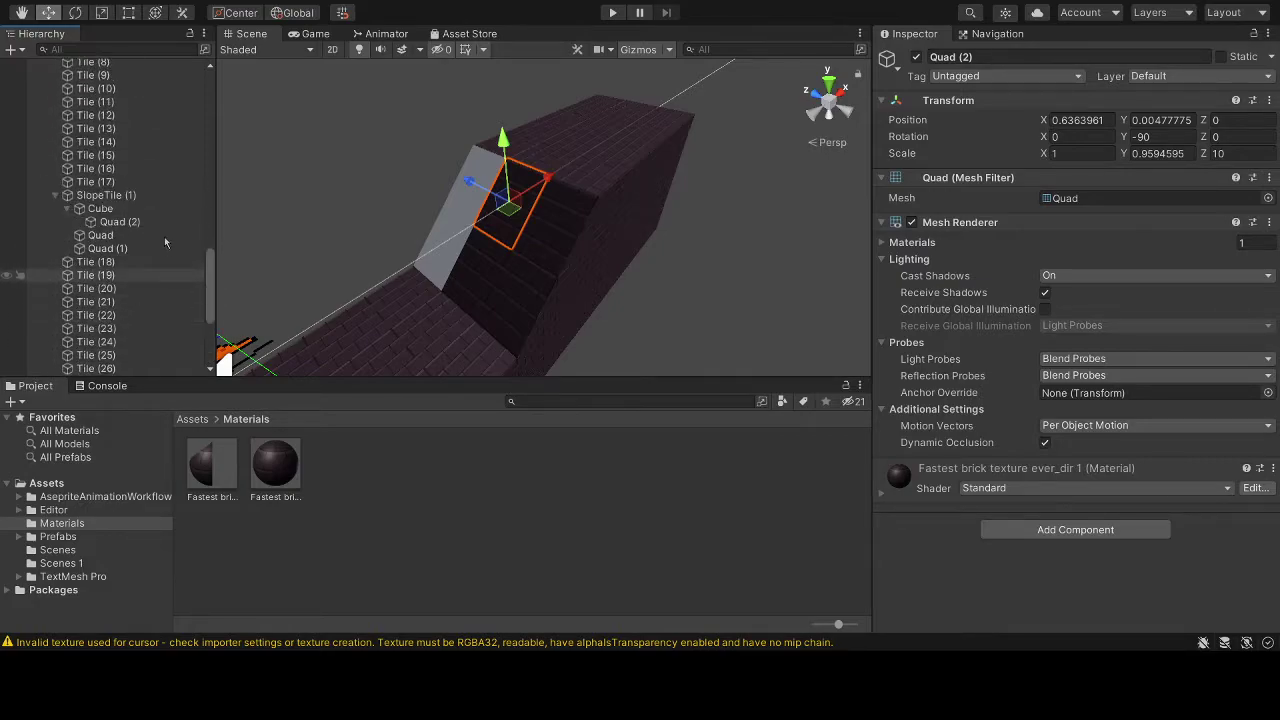
pyautogui.scroll(-4, 388, 246)
pyautogui.scroll(4, 377, 236)
pyautogui.scroll(-4, 447, 194)
pyautogui.scroll(5, 584, 218)
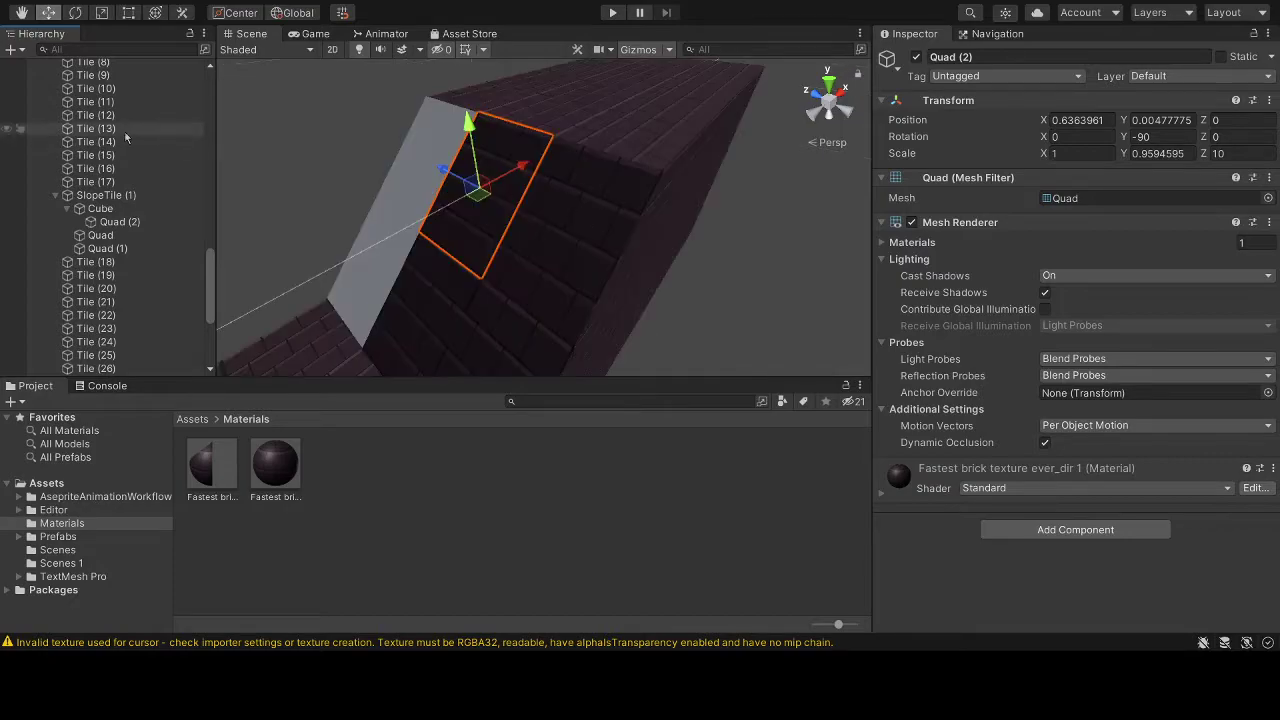
pyautogui.scroll(-5, 103, 166)
pyautogui.scroll(-3, 103, 166)
pyautogui.scroll(-1, 100, 190)
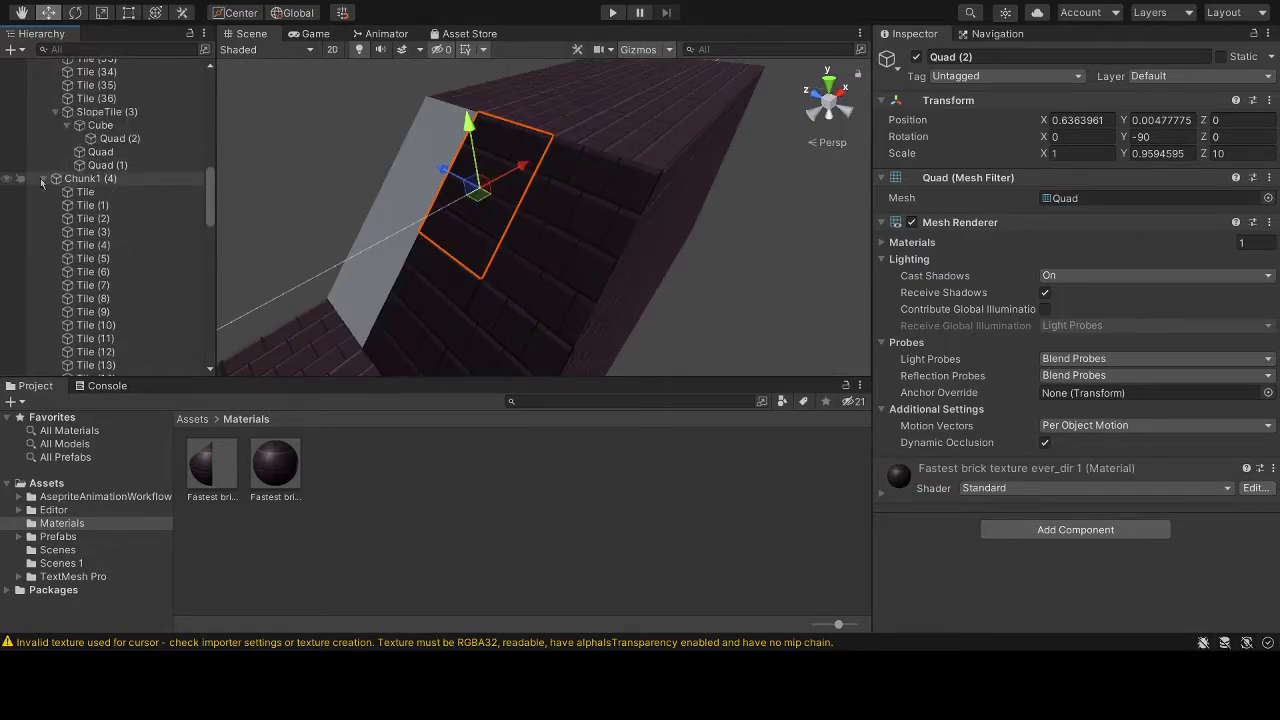
pyautogui.scroll(-5, 98, 250)
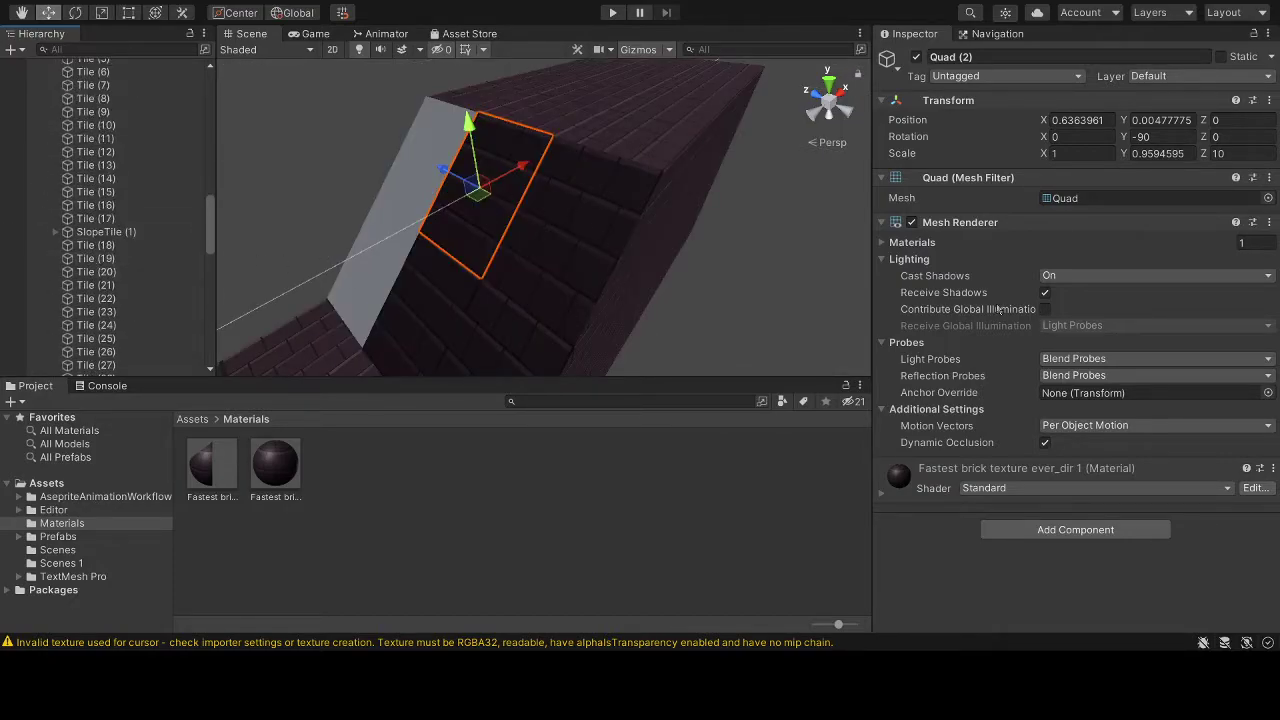
# Slide Tile (16) along its depth axis, select the remaining SlopeTile quads, and orbit to check.
pyautogui.click(95, 205)
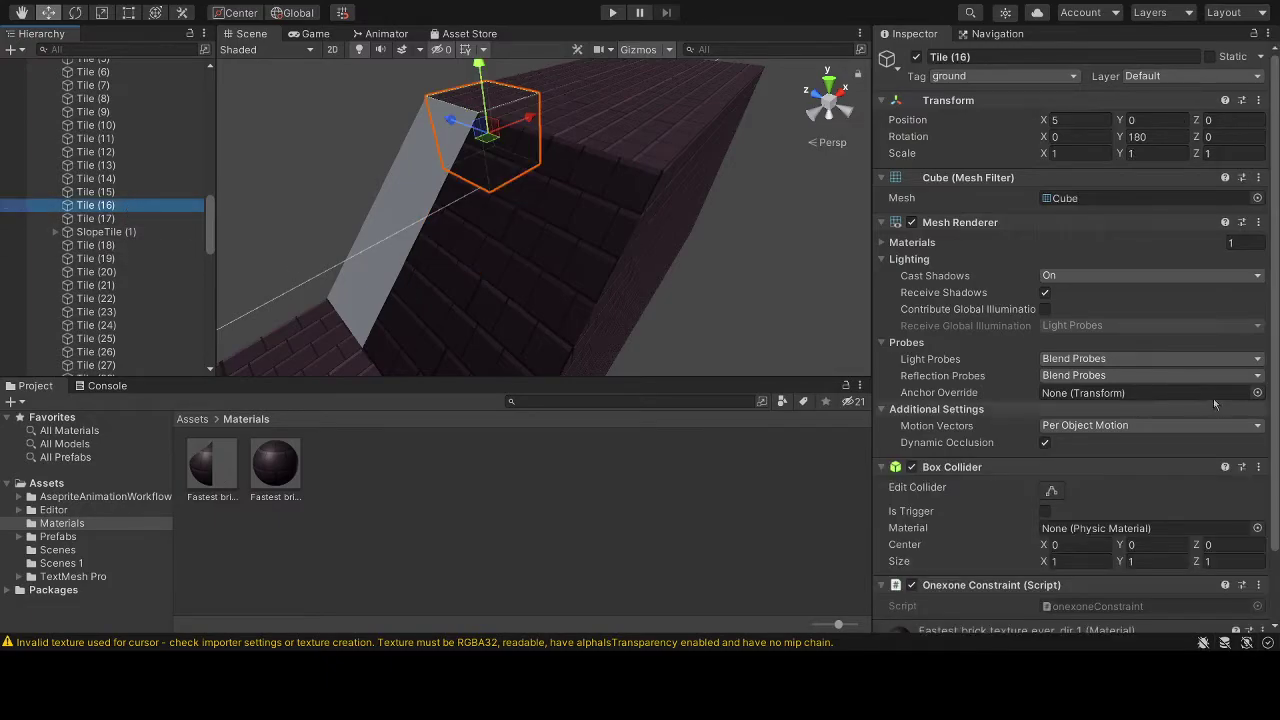
pyautogui.scroll(-3, 1214, 402)
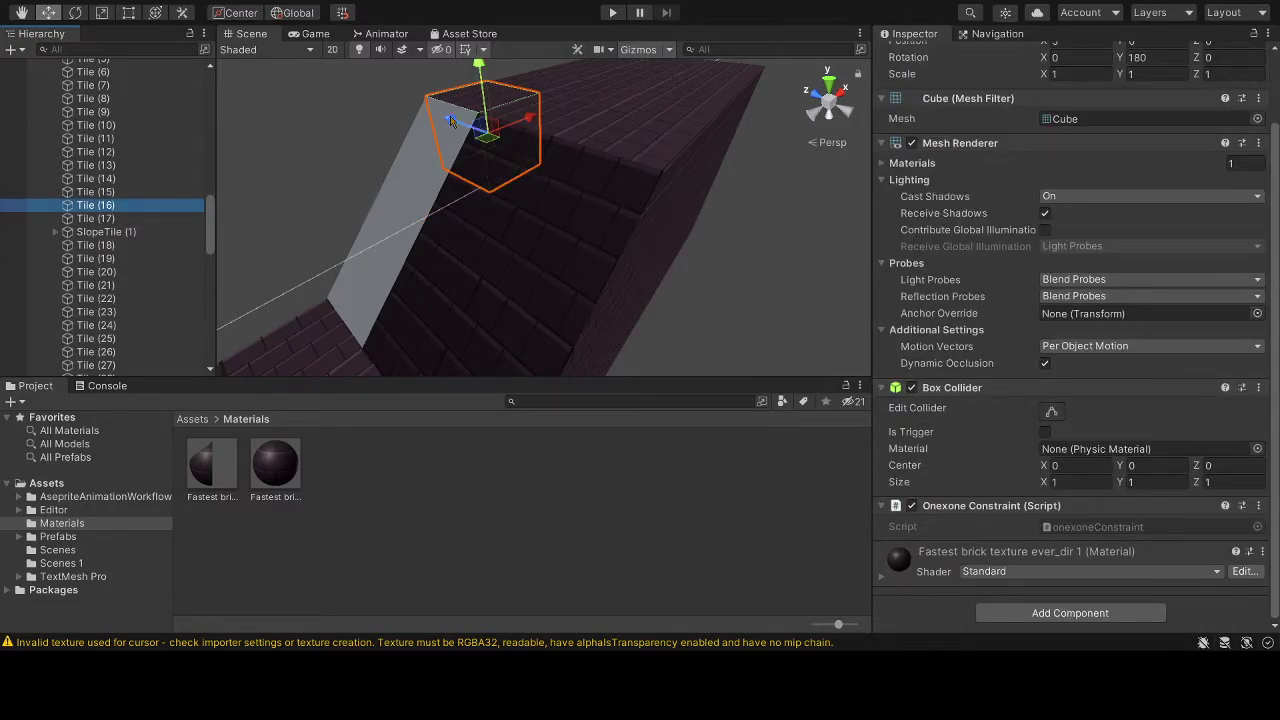
pyautogui.moveTo(451, 121)
pyautogui.mouseDown()
pyautogui.moveTo(441, 107)
pyautogui.moveTo(453, 119)
pyautogui.moveTo(414, 110)
pyautogui.moveTo(514, 88)
pyautogui.mouseUp()
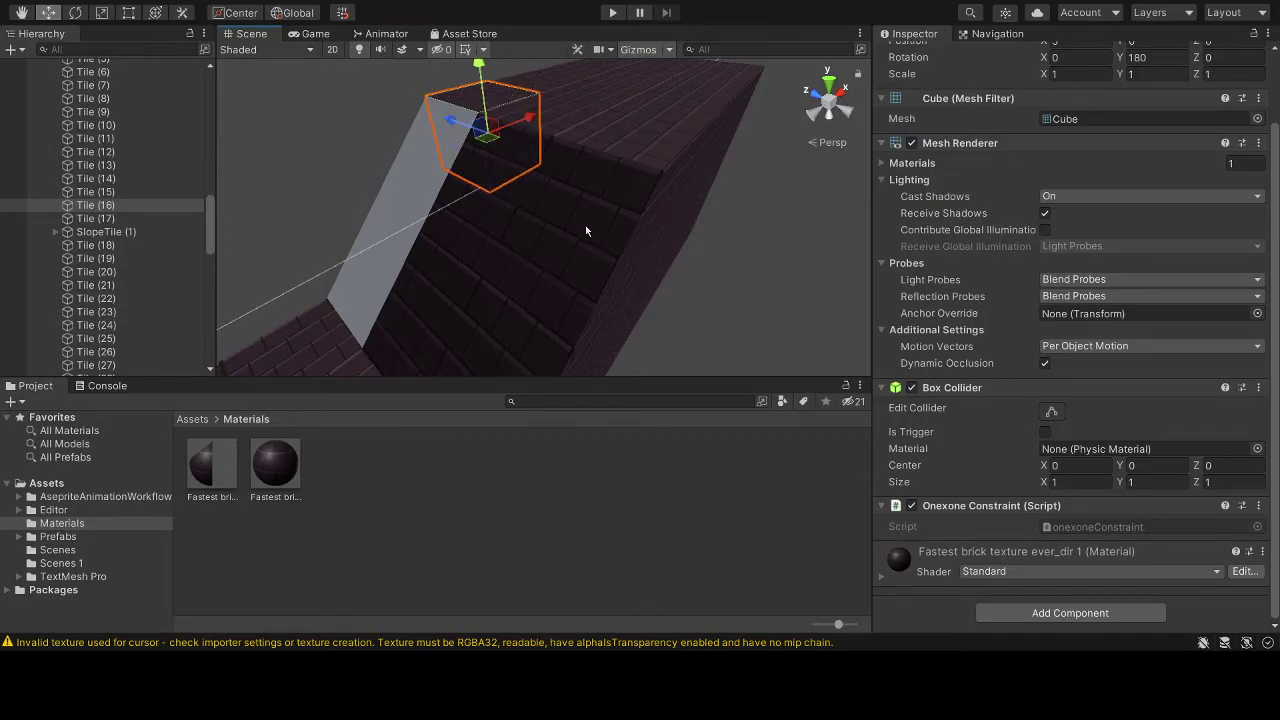
pyautogui.click(55, 232)
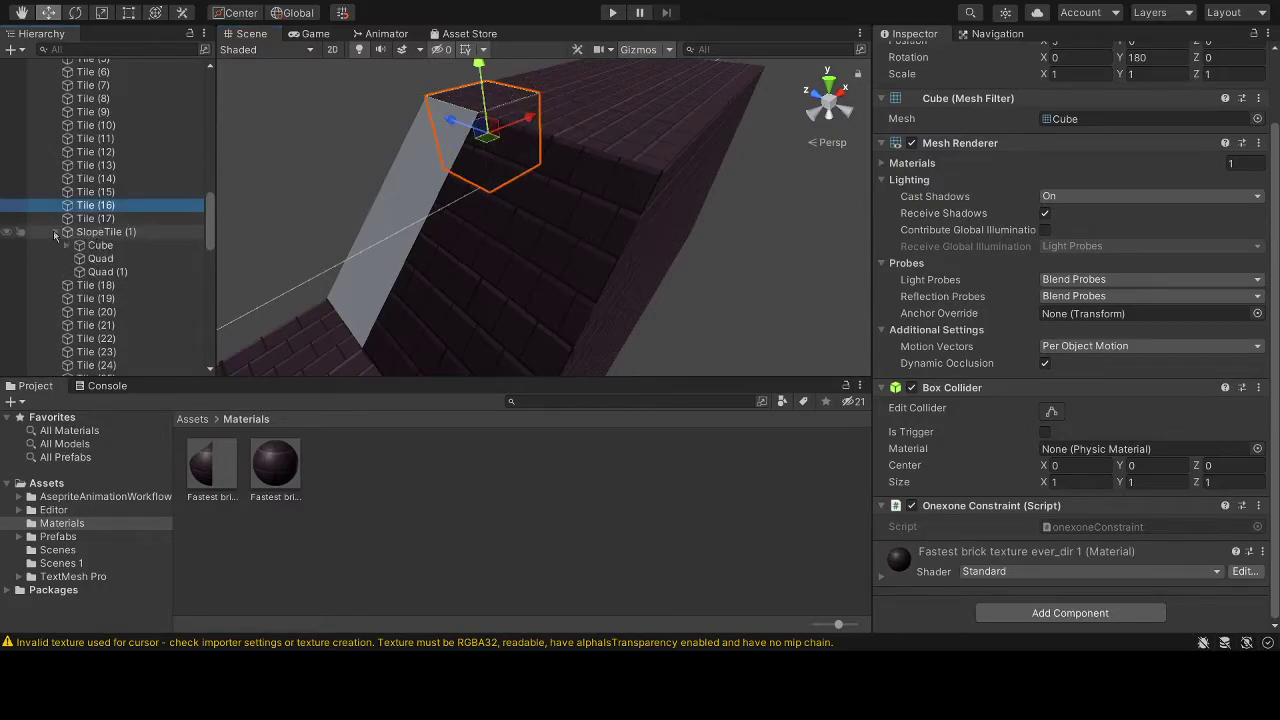
pyautogui.click(121, 259)
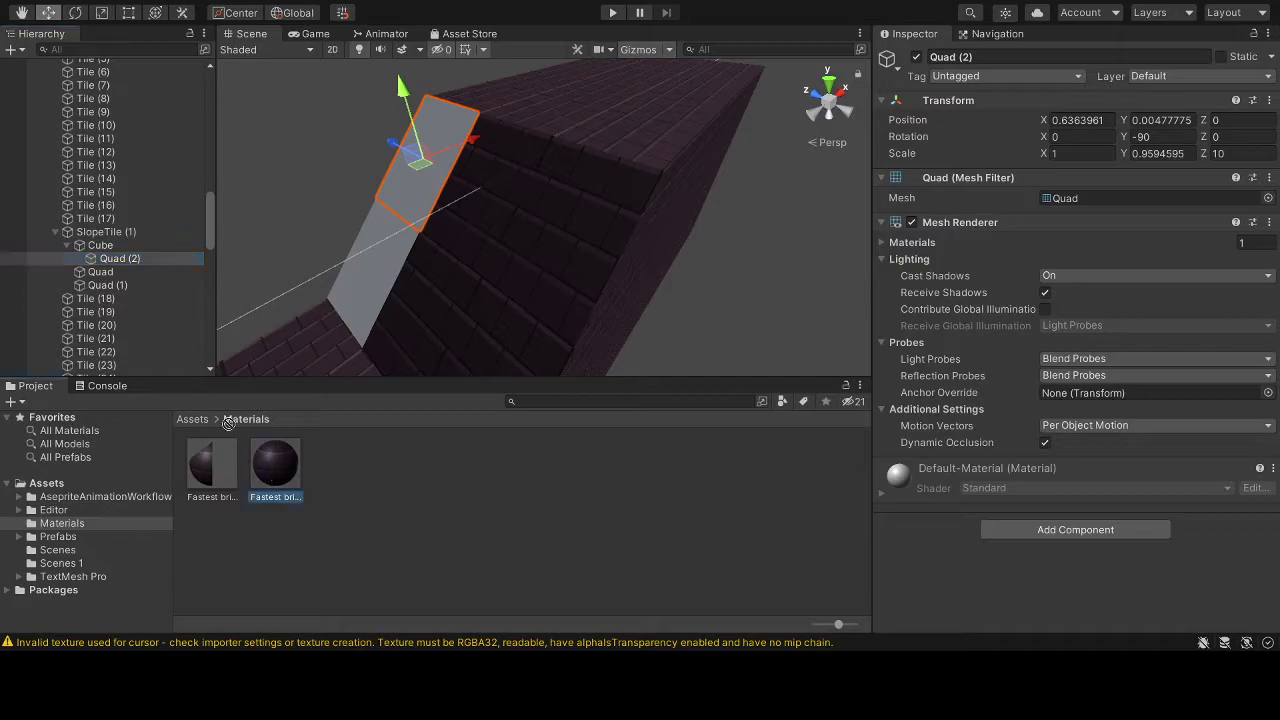
pyautogui.moveTo(265, 475); pyautogui.dragTo(120, 258)
pyautogui.scroll(-5, 121, 214)
pyautogui.scroll(-2, 121, 214)
pyautogui.click(55, 252)
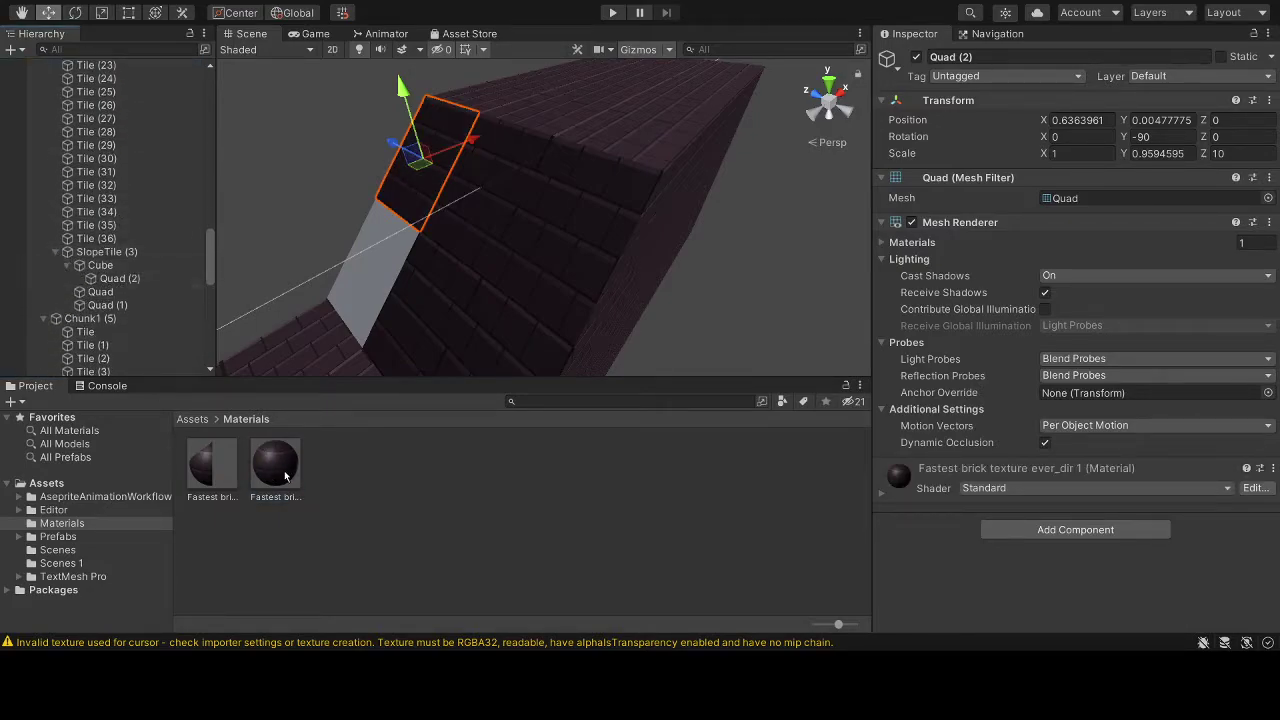
pyautogui.moveTo(275, 465); pyautogui.dragTo(126, 259)
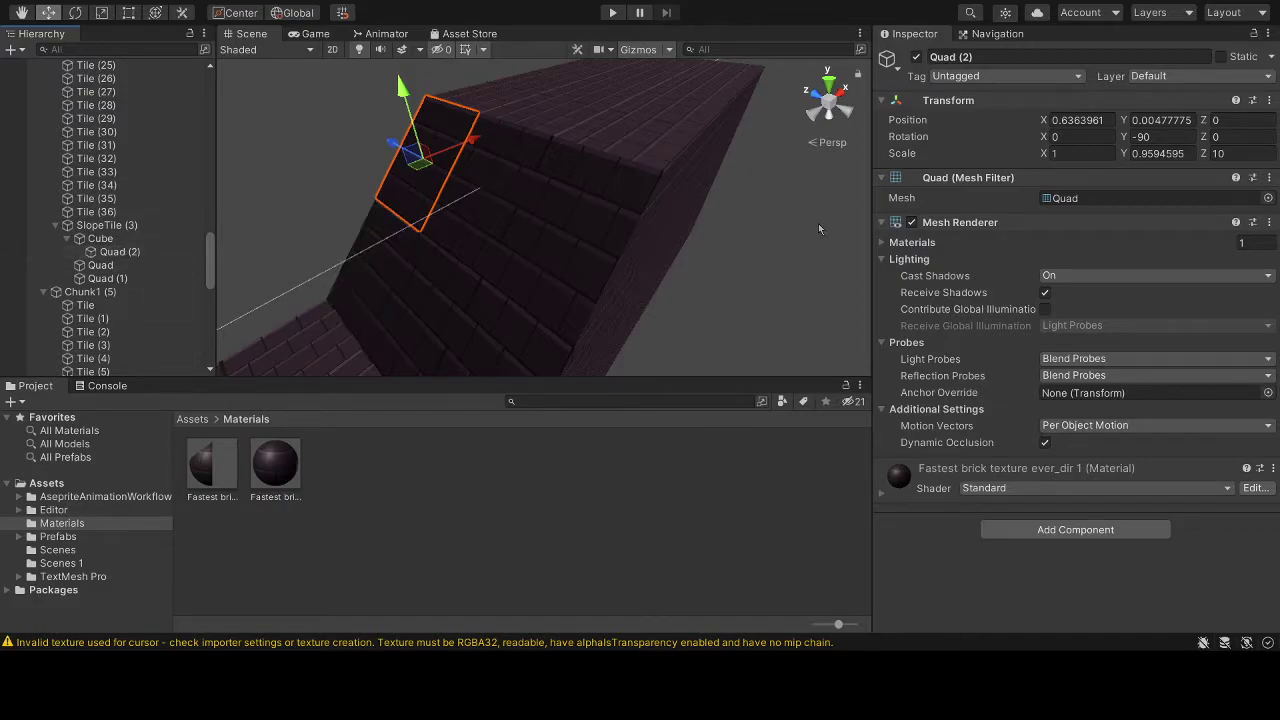
pyautogui.moveTo(818, 223)
pyautogui.keyDown('alt'); pyautogui.mouseDown()
pyautogui.moveTo(563, 228)
pyautogui.moveTo(743, 224)
pyautogui.moveTo(443, 139)
pyautogui.moveTo(735, 191)
pyautogui.moveTo(857, 185)
pyautogui.moveTo(500, 220)
pyautogui.moveTo(313, 276)
pyautogui.moveTo(560, 150)
pyautogui.mouseUp(); pyautogui.keyUp('alt')
# Start playing and walk the character back and forth on the ramp with A and D.
pyautogui.click(618, 13)
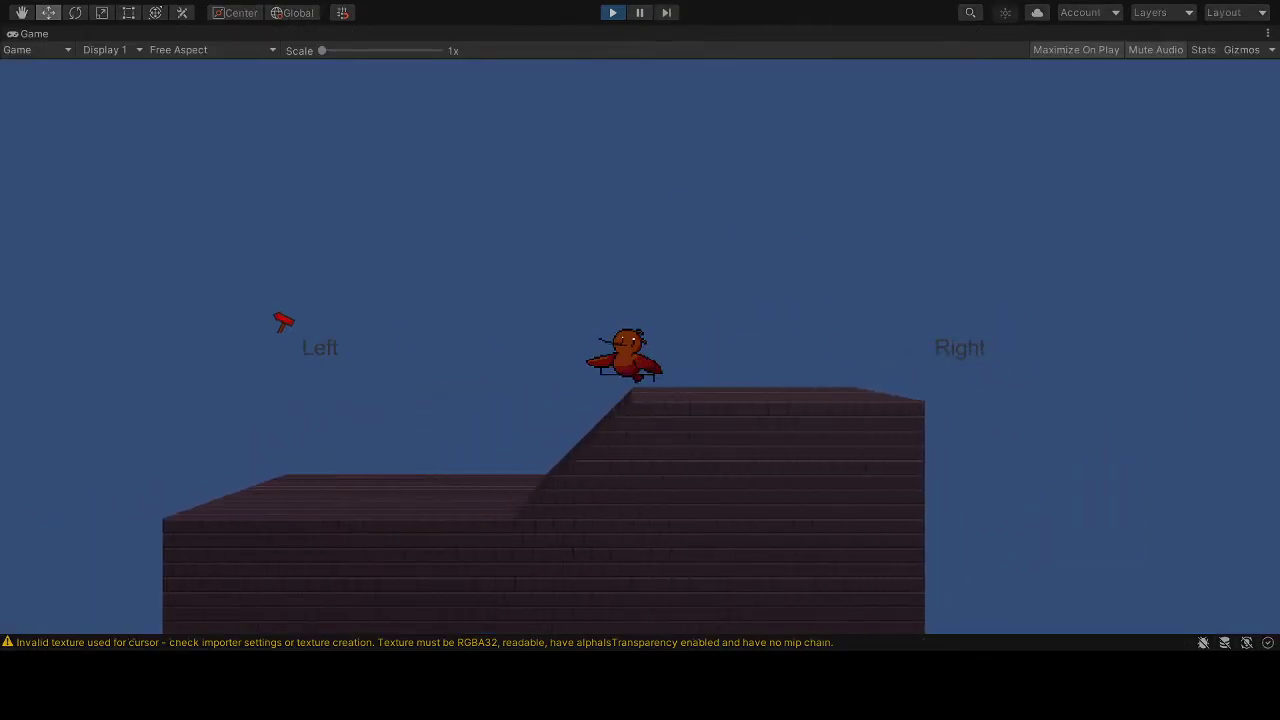
pyautogui.press('a')
pyautogui.press('d')
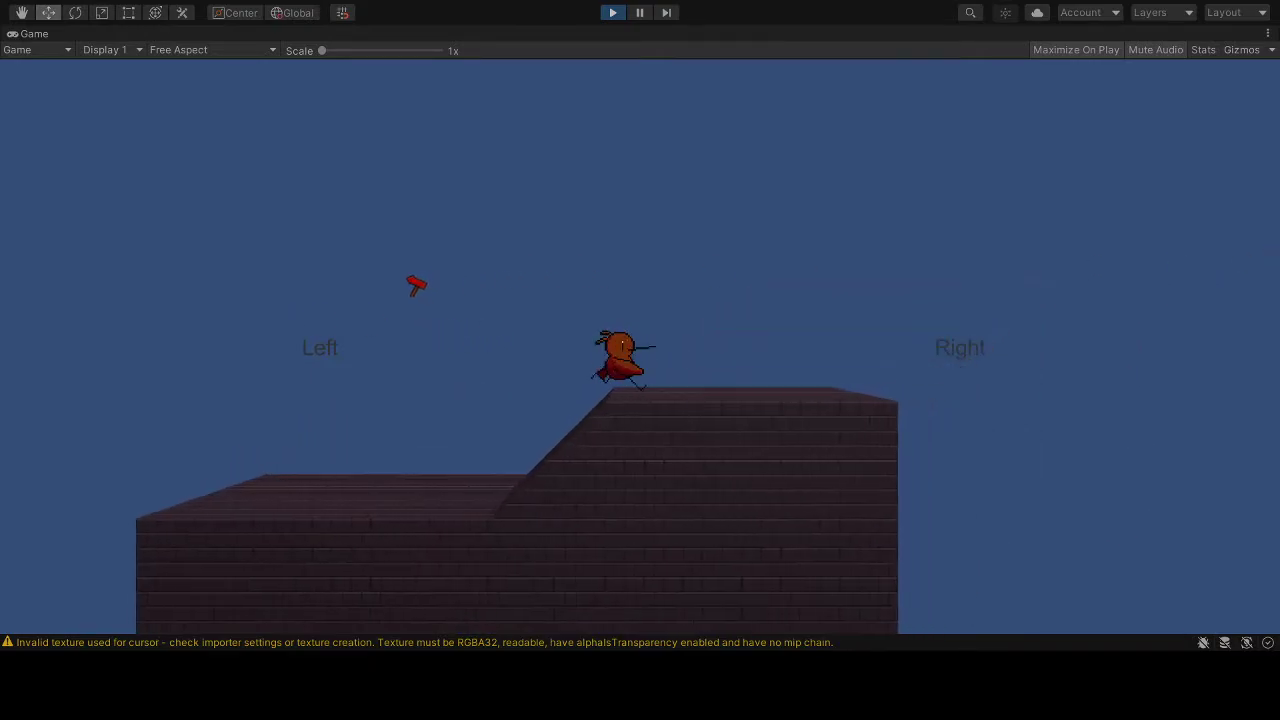
pyautogui.press('a')
pyautogui.press('d')
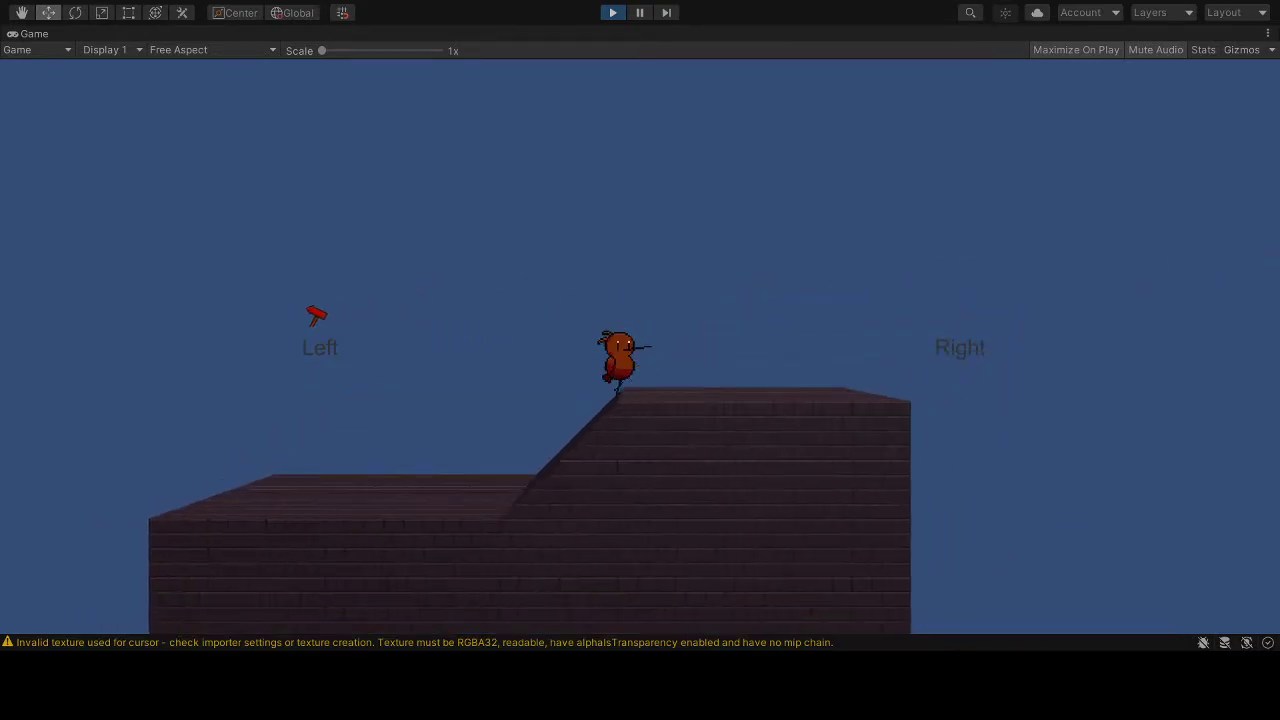
pyautogui.press('a')
pyautogui.press('d')
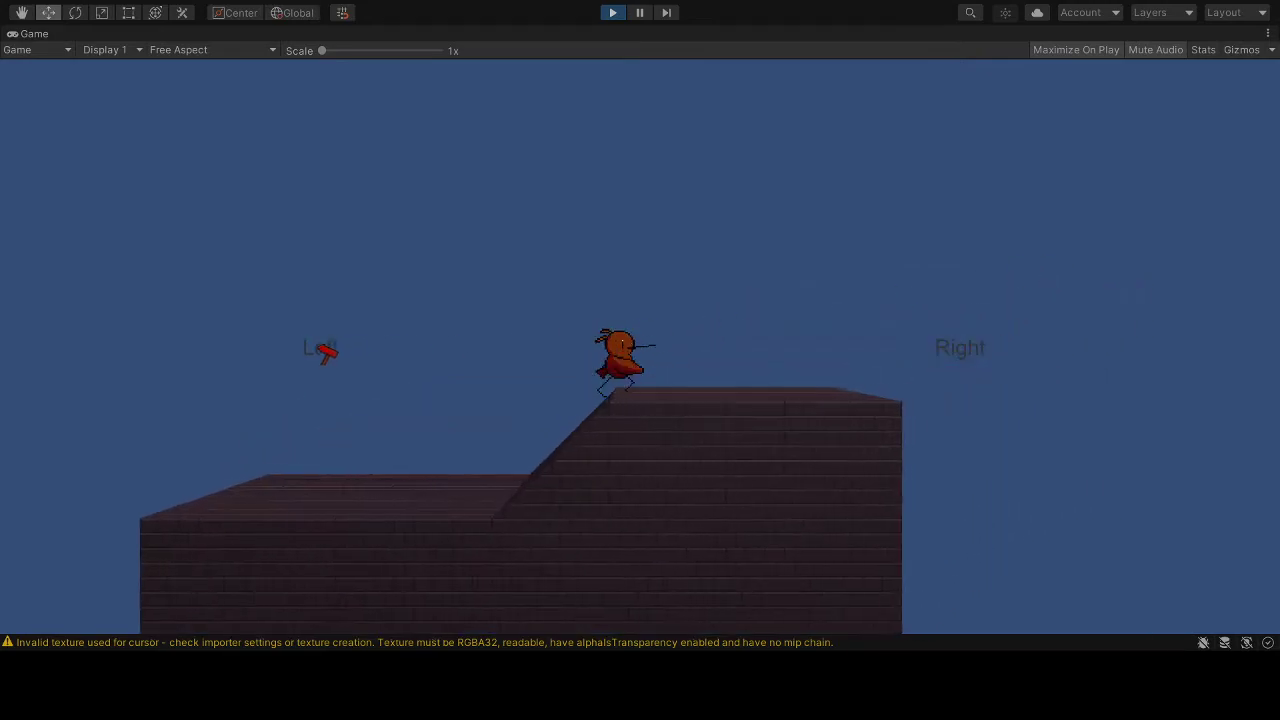
pyautogui.press('a')
pyautogui.press('d')
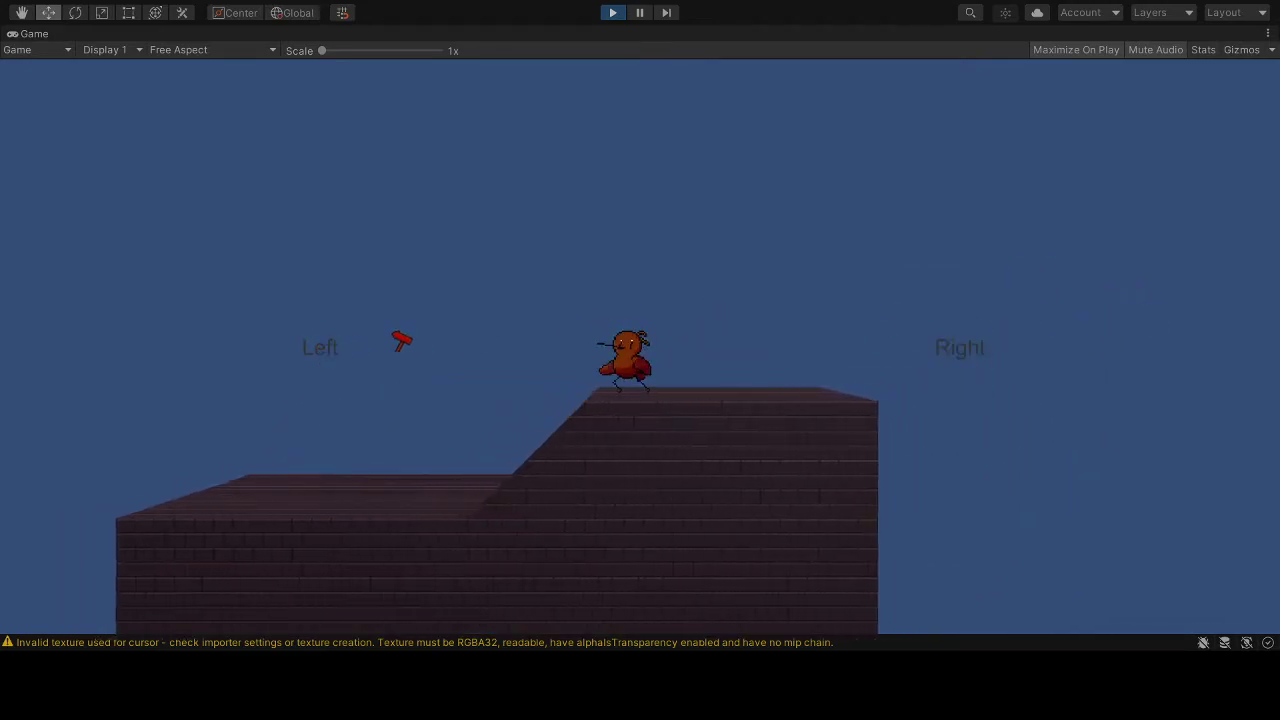
pyautogui.press('a')
pyautogui.press('d')
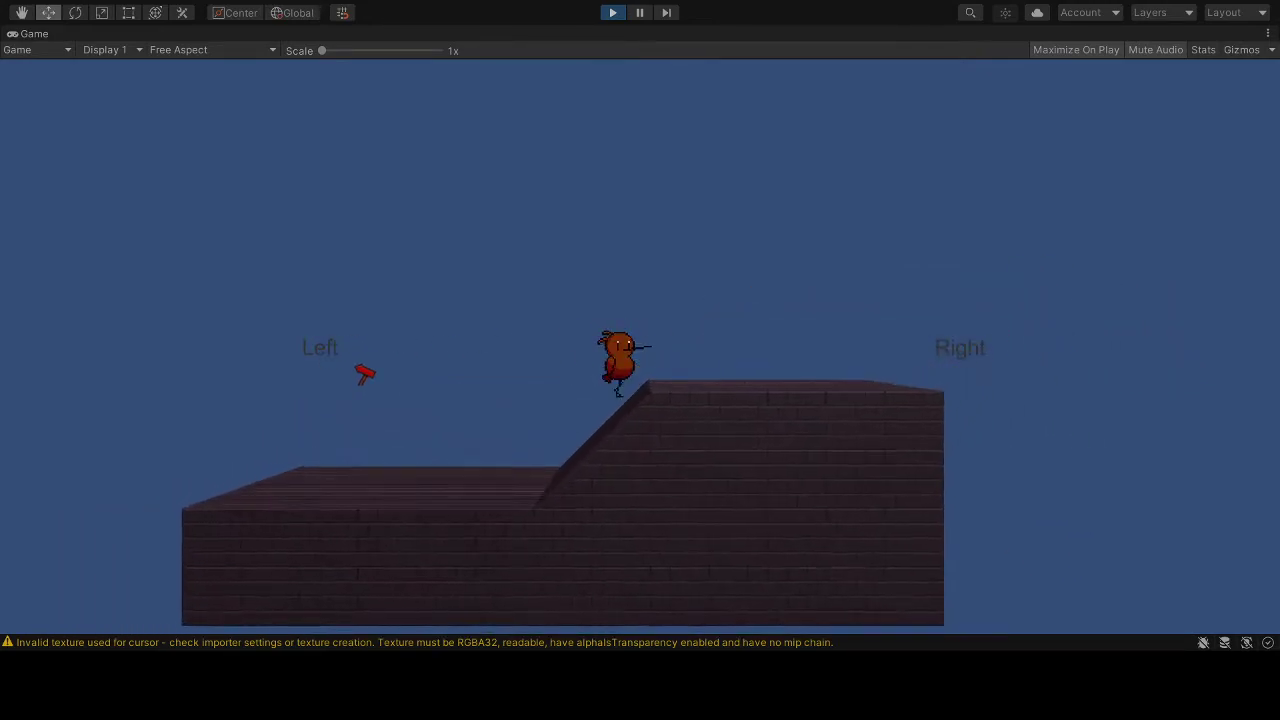
pyautogui.press('a')
pyautogui.press('d')
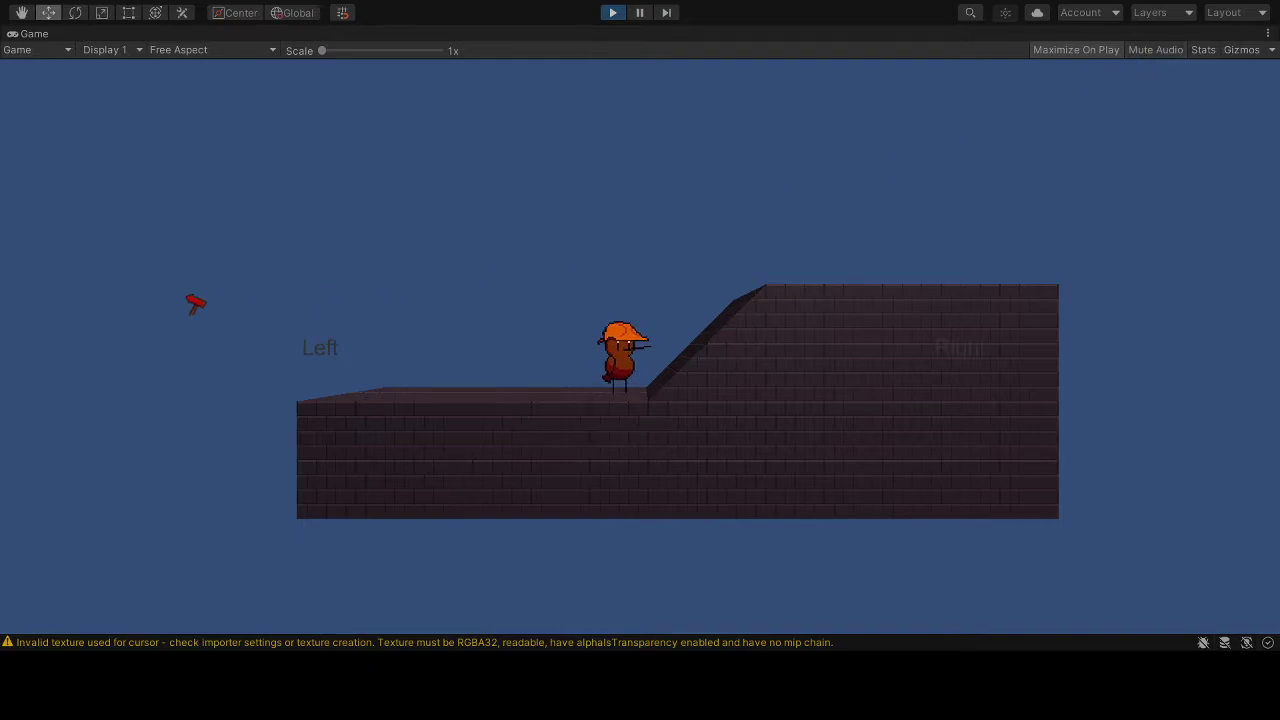
pyautogui.press('a')
pyautogui.press('d')
pyautogui.press('a')
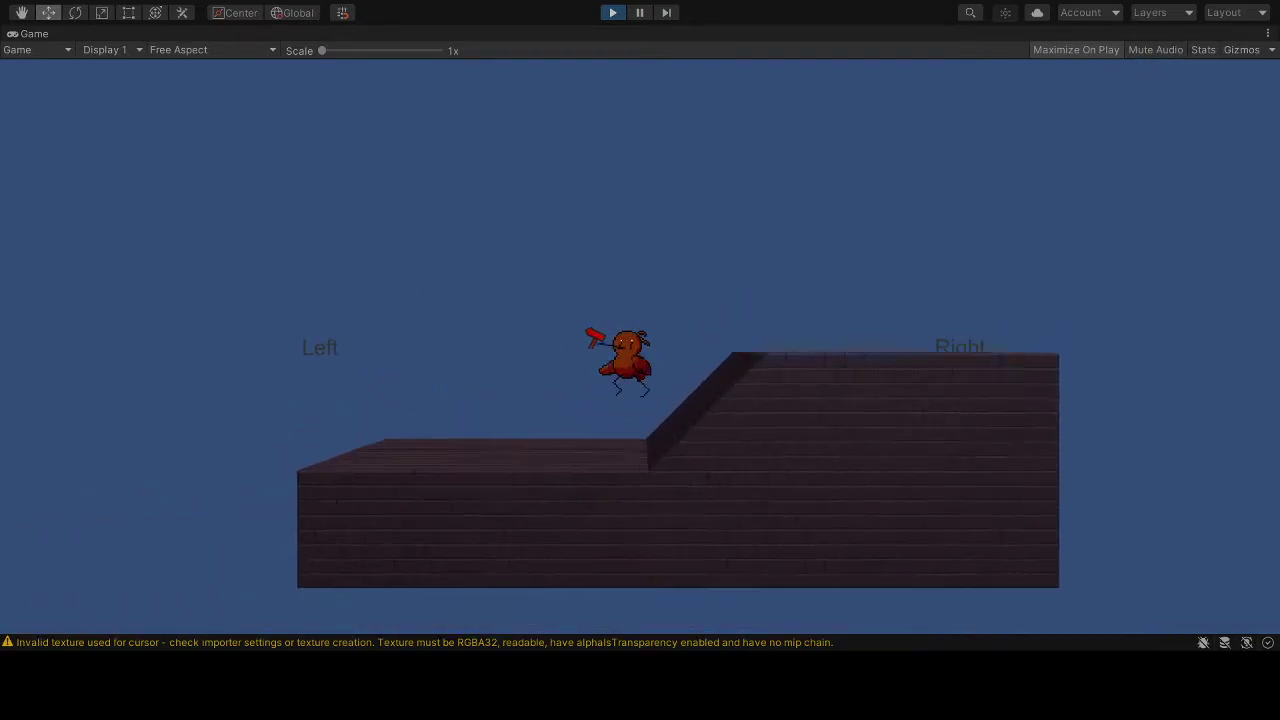
# Run the character up and down the slope with the Left and Right arrow keys.
pyautogui.press('Left')
pyautogui.press('Right')
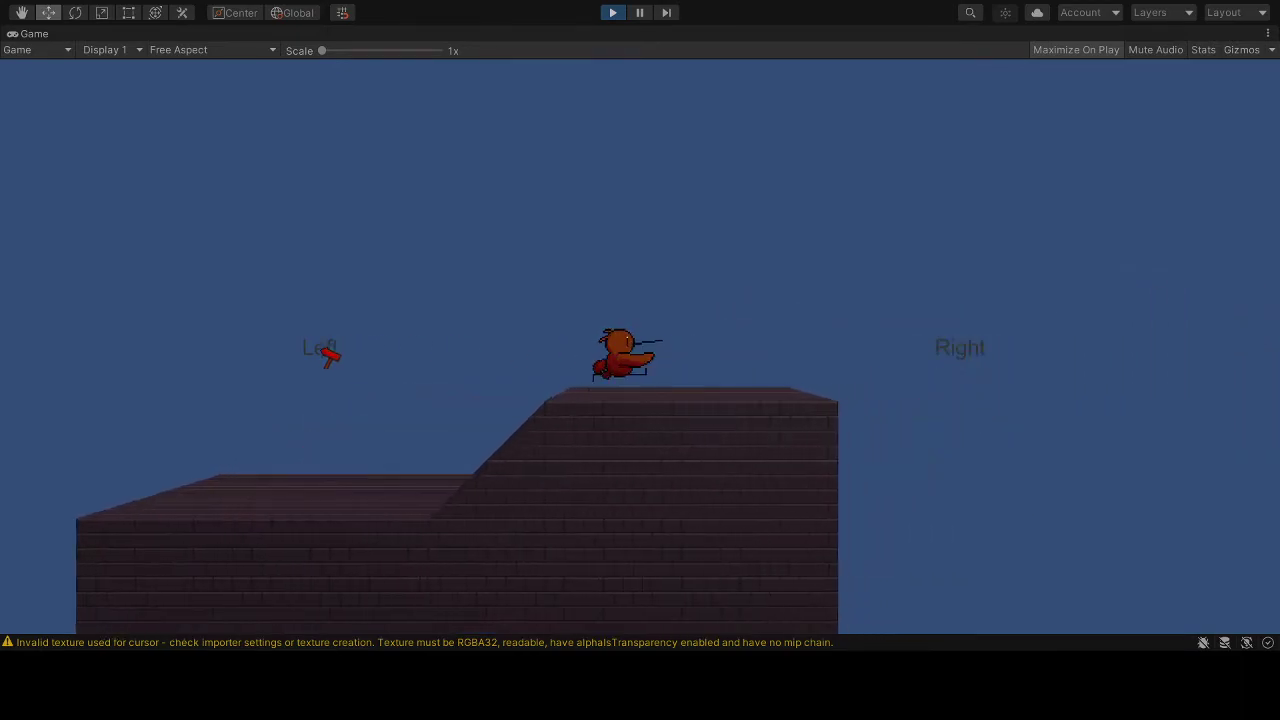
pyautogui.press('Left')
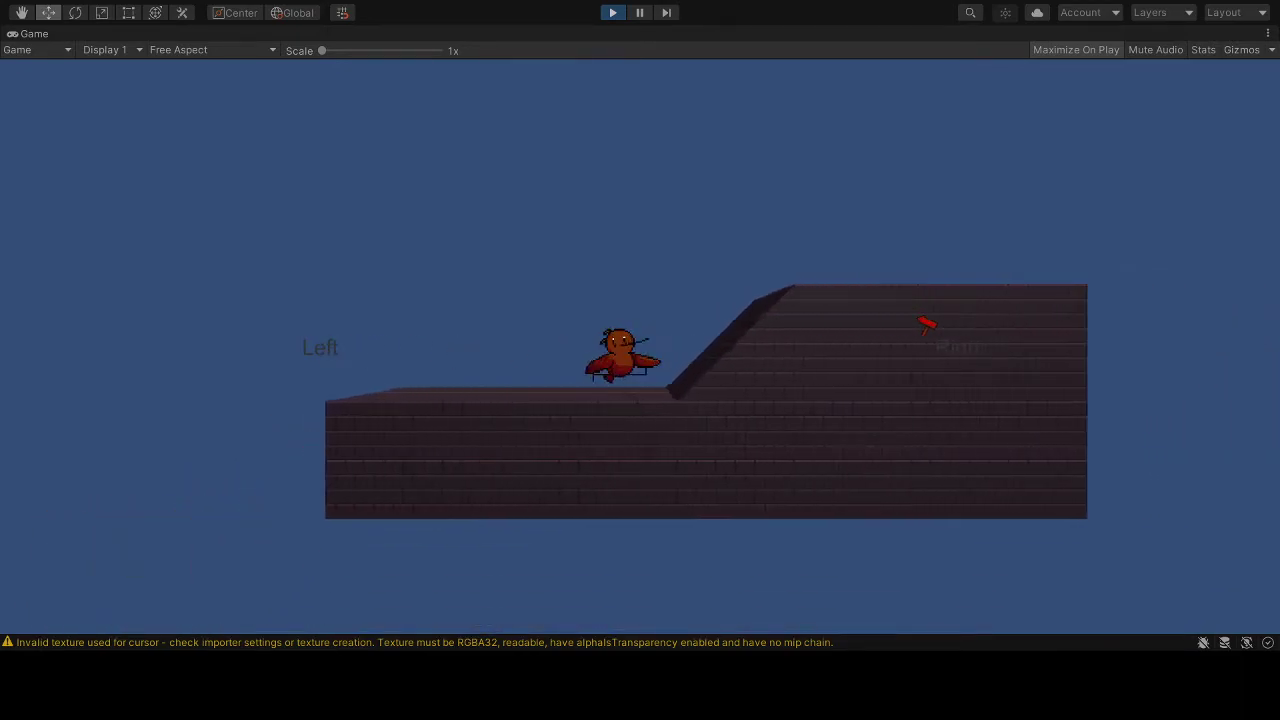
pyautogui.press('Right')
pyautogui.press('Left')
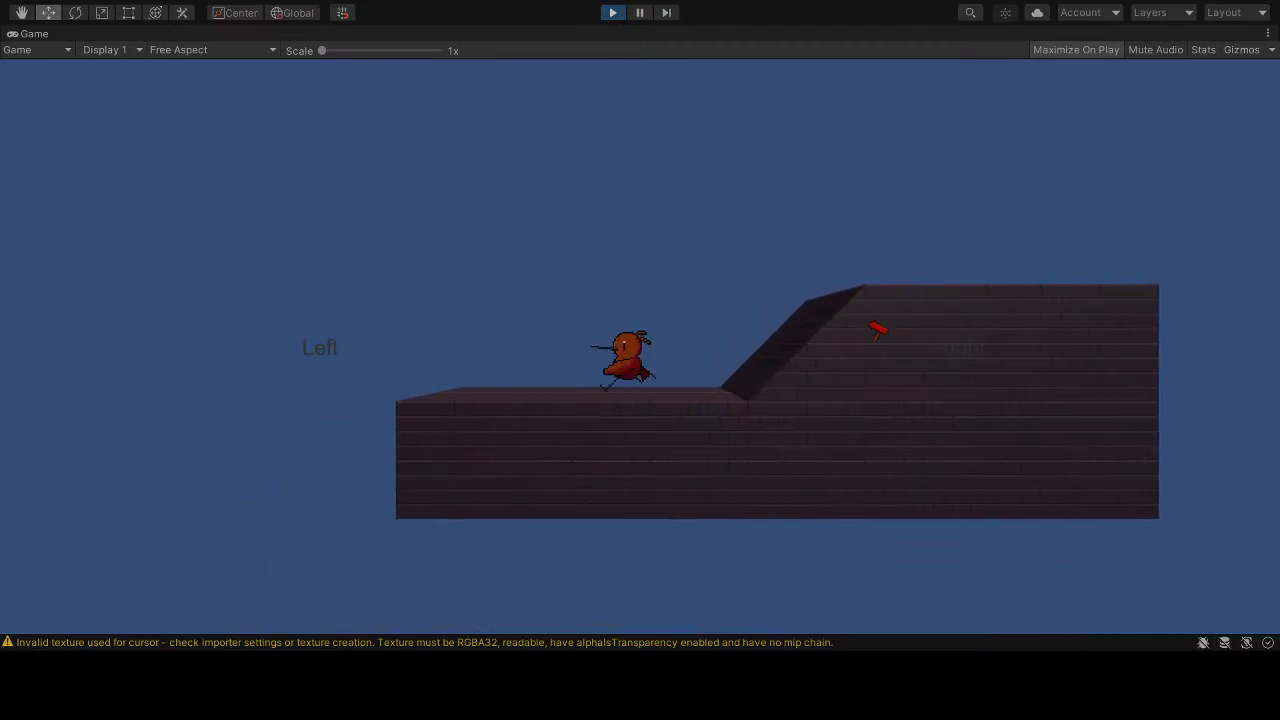
pyautogui.press('Right')
pyautogui.press('Left')
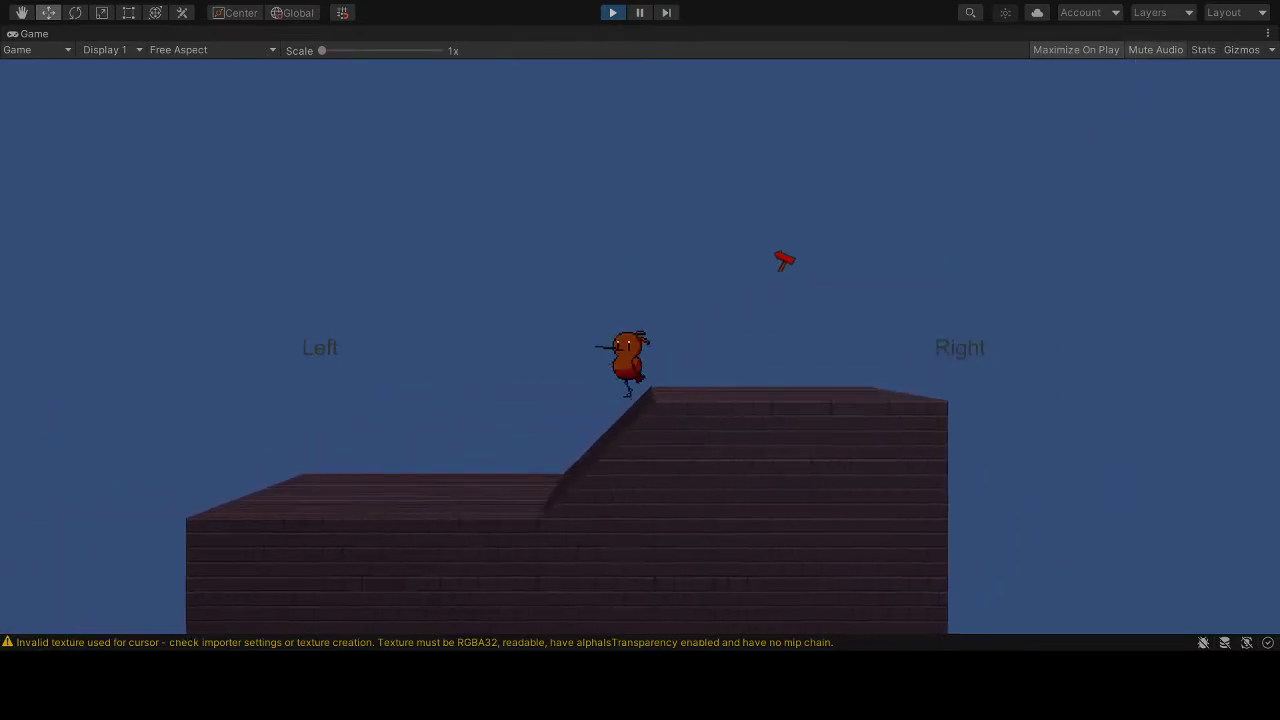
pyautogui.press('Right')
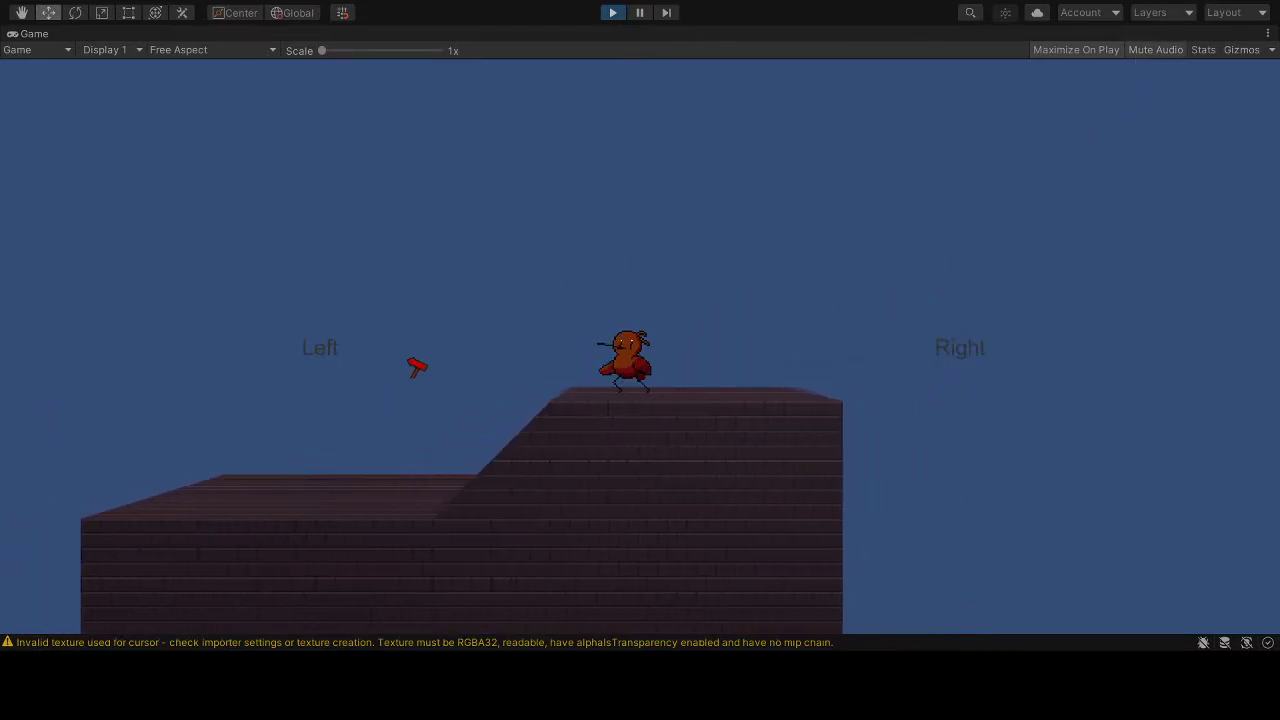
# Steer the character with the on-screen Left/Right touch areas, then stop playing.
pyautogui.click(891, 323)
pyautogui.click(263, 343)
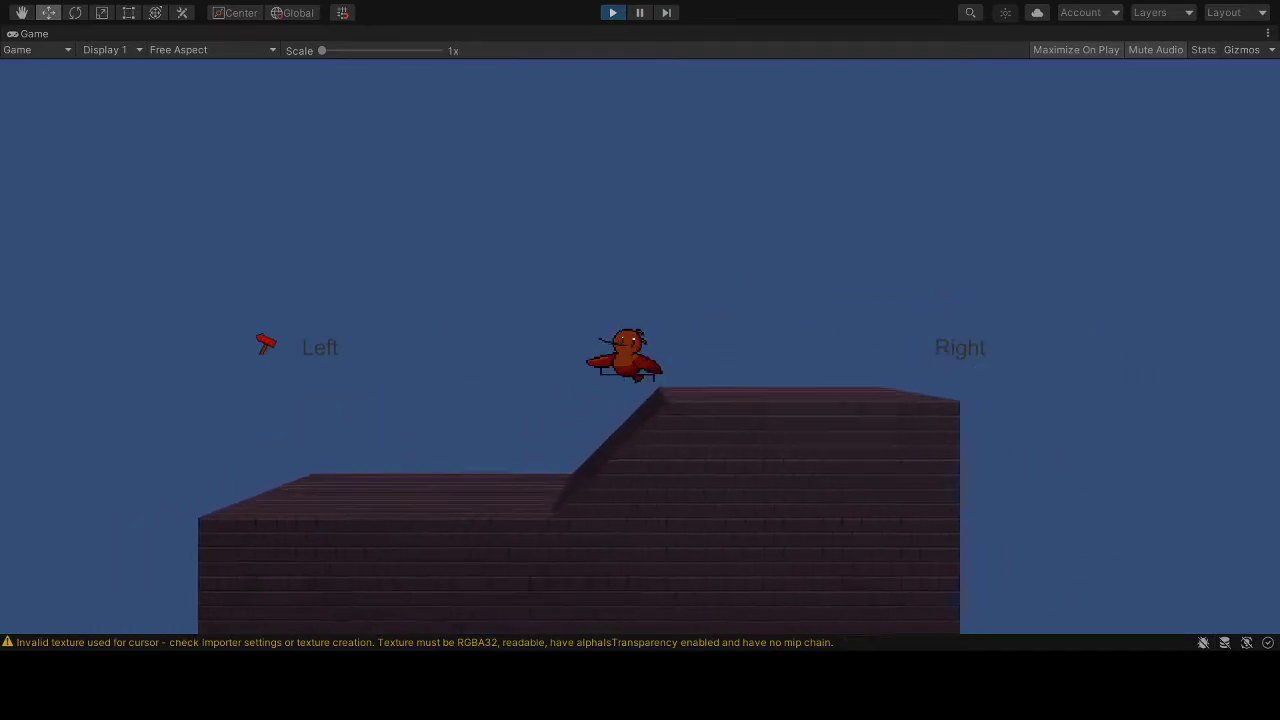
pyautogui.click(971, 331)
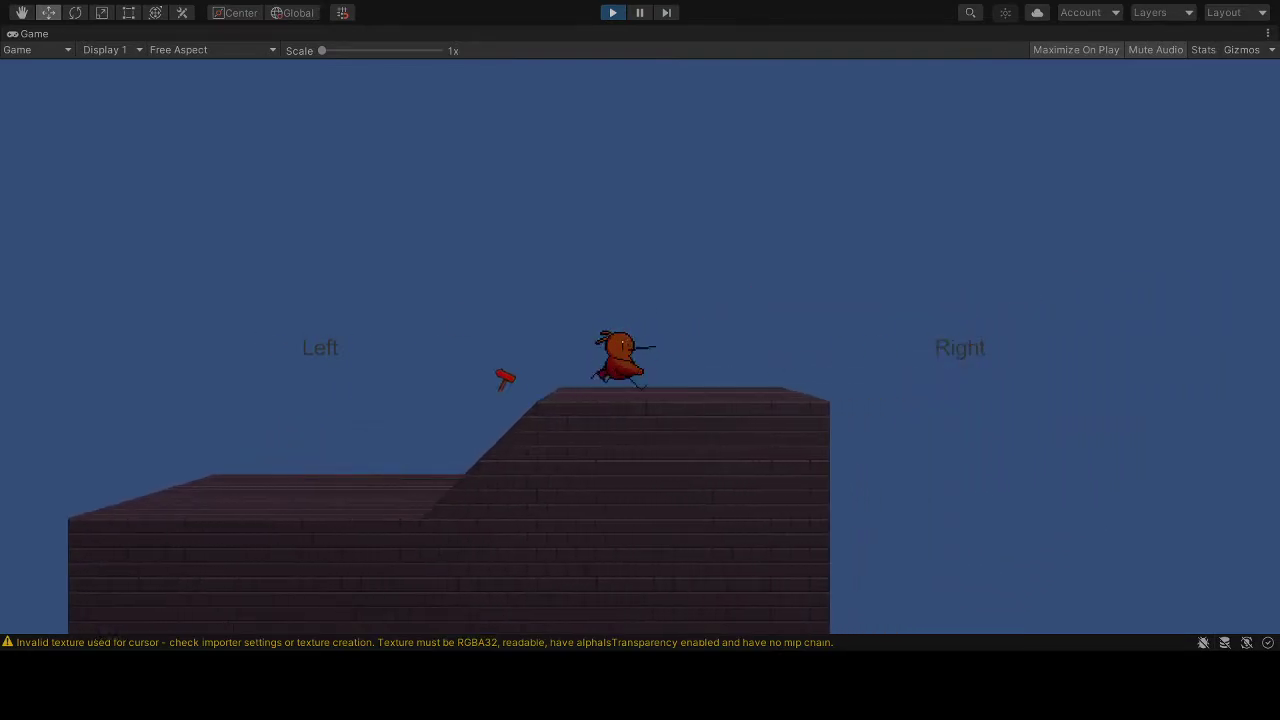
pyautogui.click(380, 371)
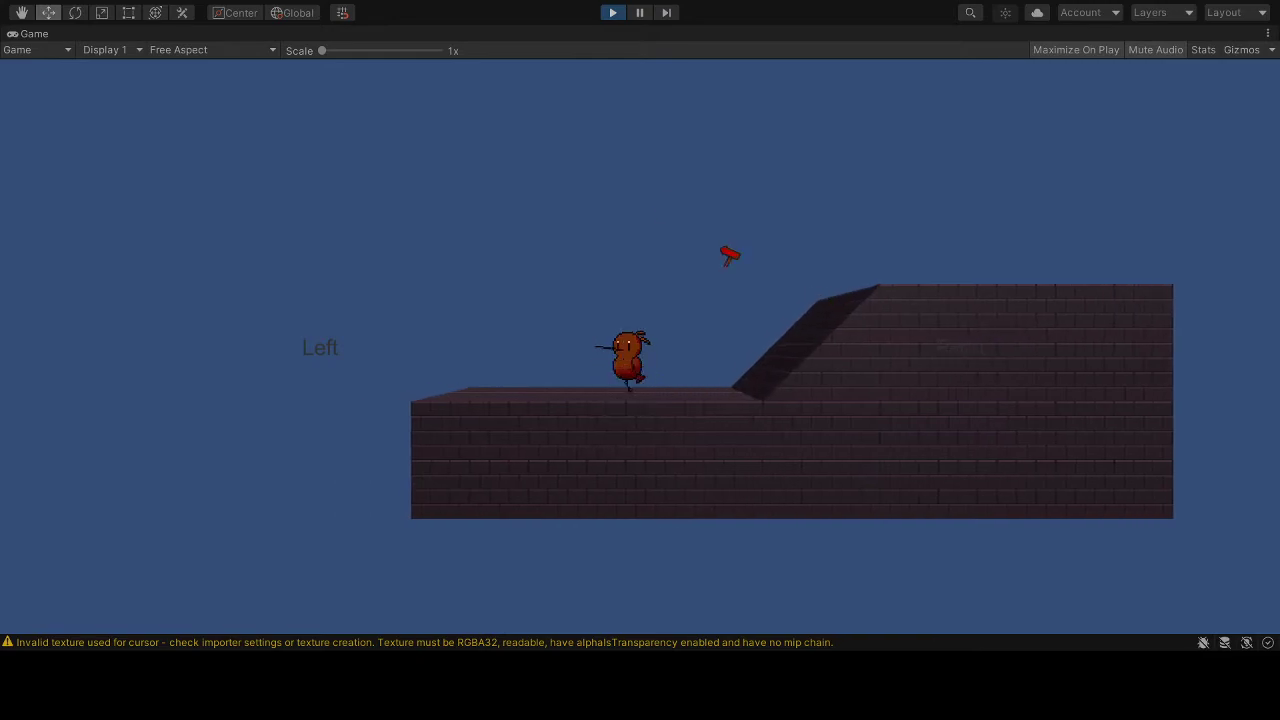
pyautogui.click(621, 12)
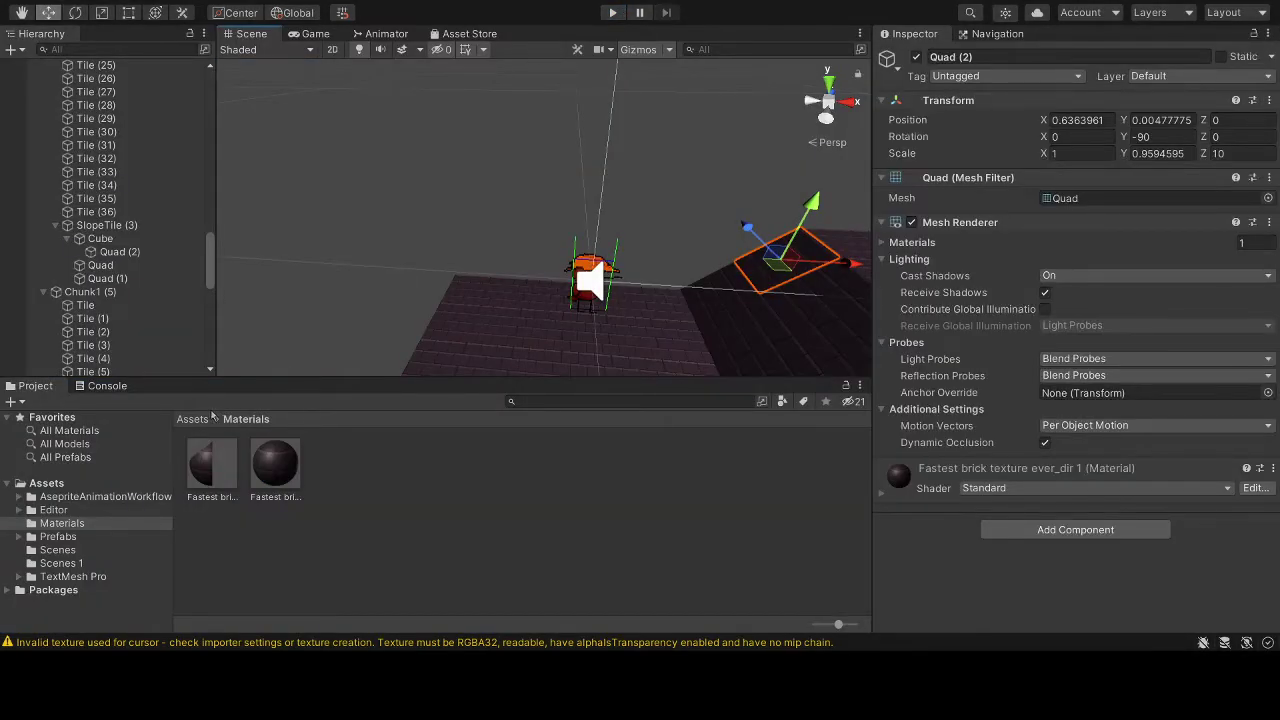
# Show the Assets folder and select the 02_TECHNOTRIS music clip.
pyautogui.click(205, 419)
pyautogui.scroll(-3, 709, 555)
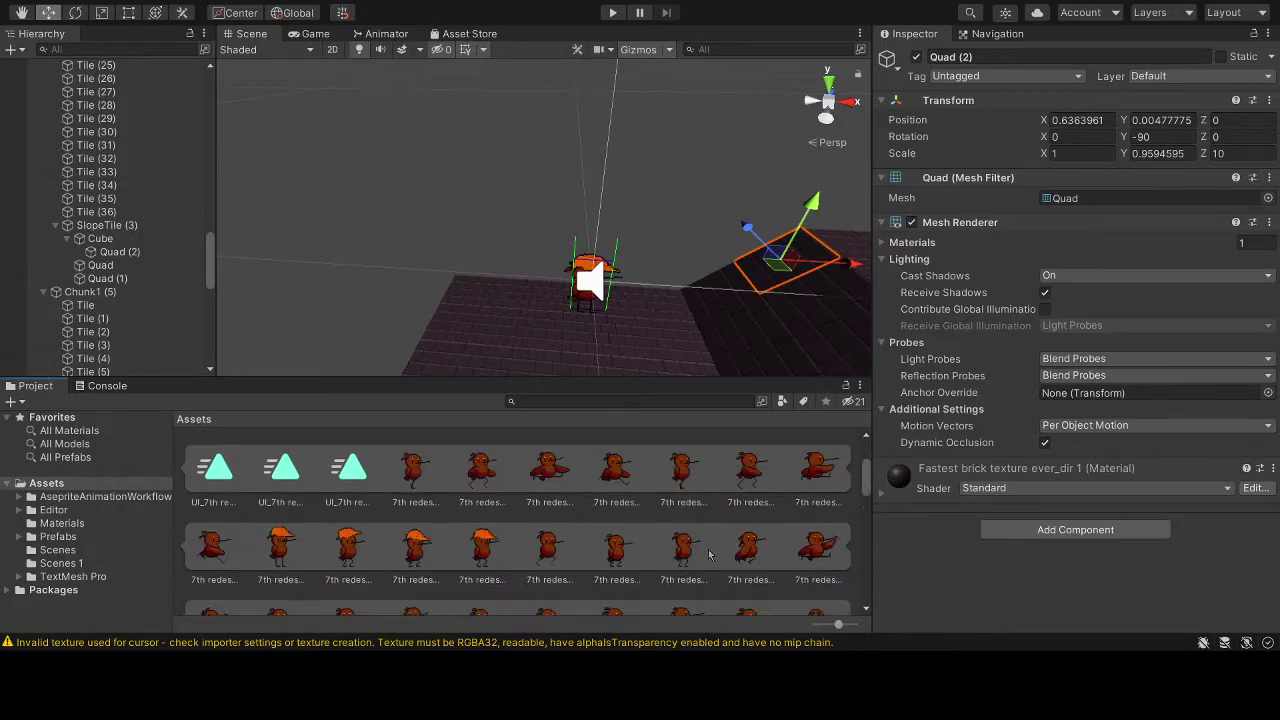
pyautogui.scroll(-3, 709, 555)
pyautogui.scroll(-3, 709, 555)
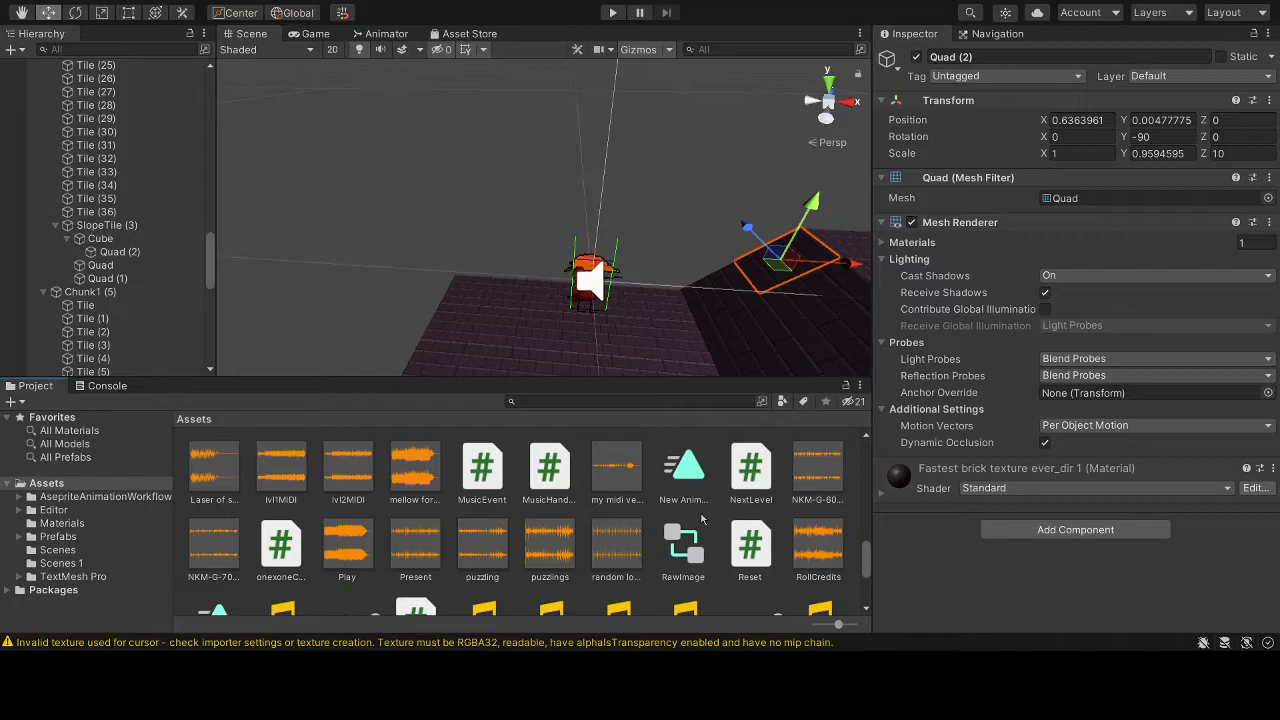
pyautogui.scroll(-1, 701, 518)
pyautogui.scroll(10, 701, 518)
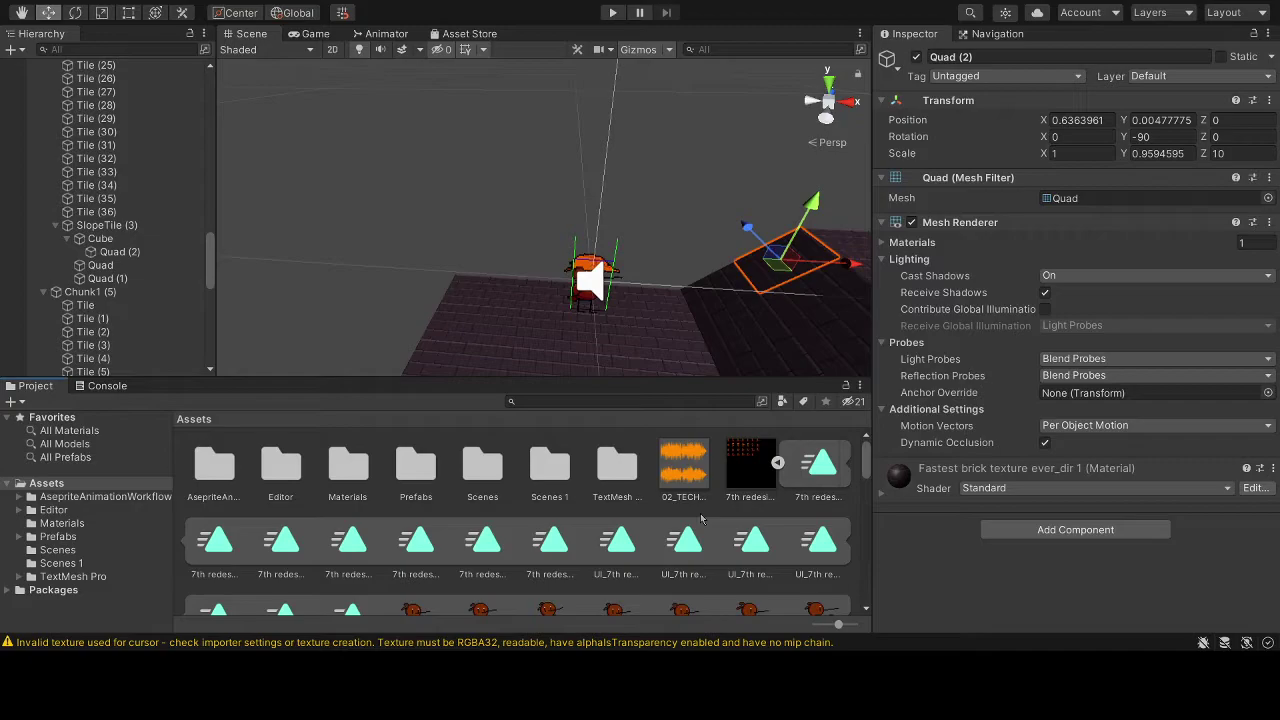
pyautogui.click(690, 480)
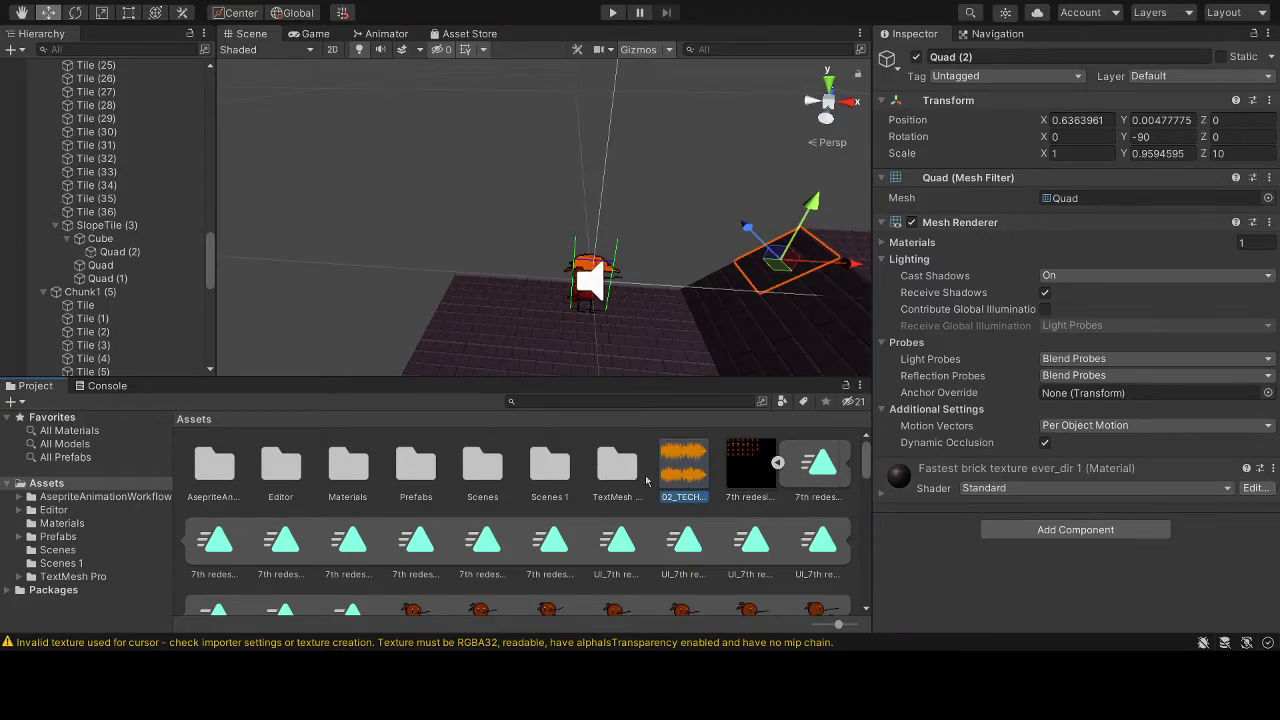
pyautogui.click(656, 481)
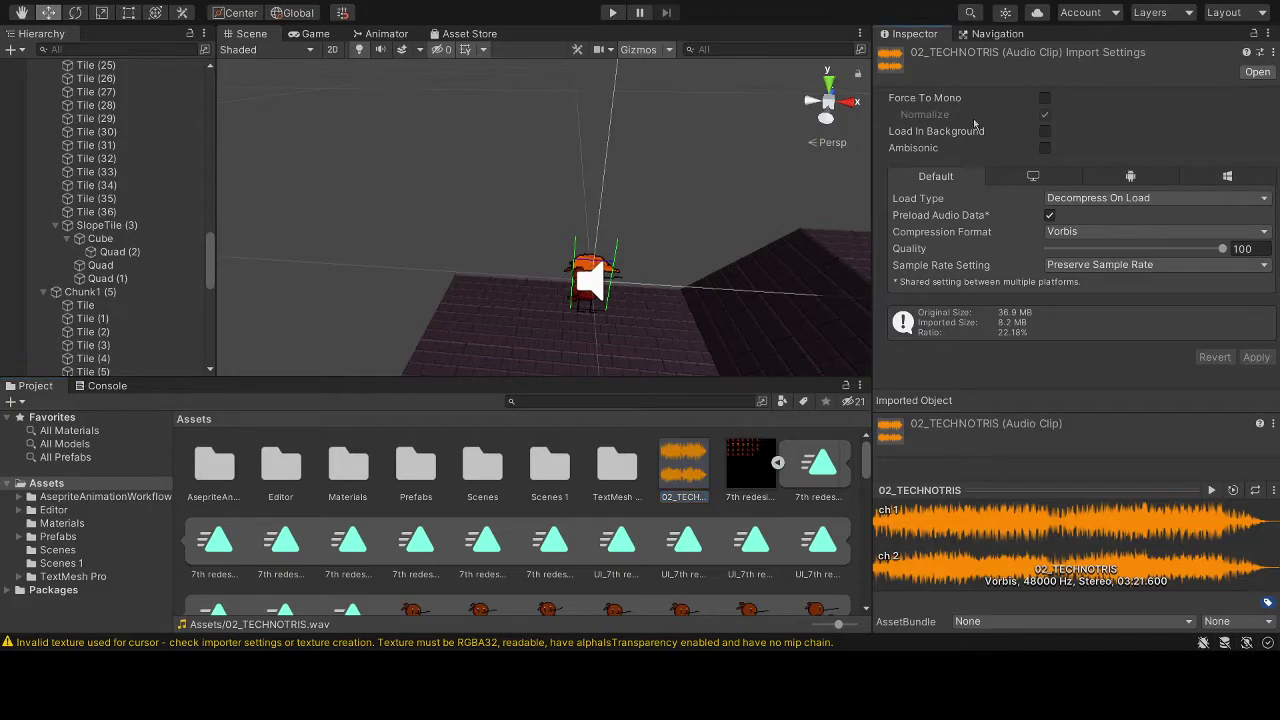
pyautogui.scroll(-10, 665, 540)
pyautogui.scroll(-5, 665, 540)
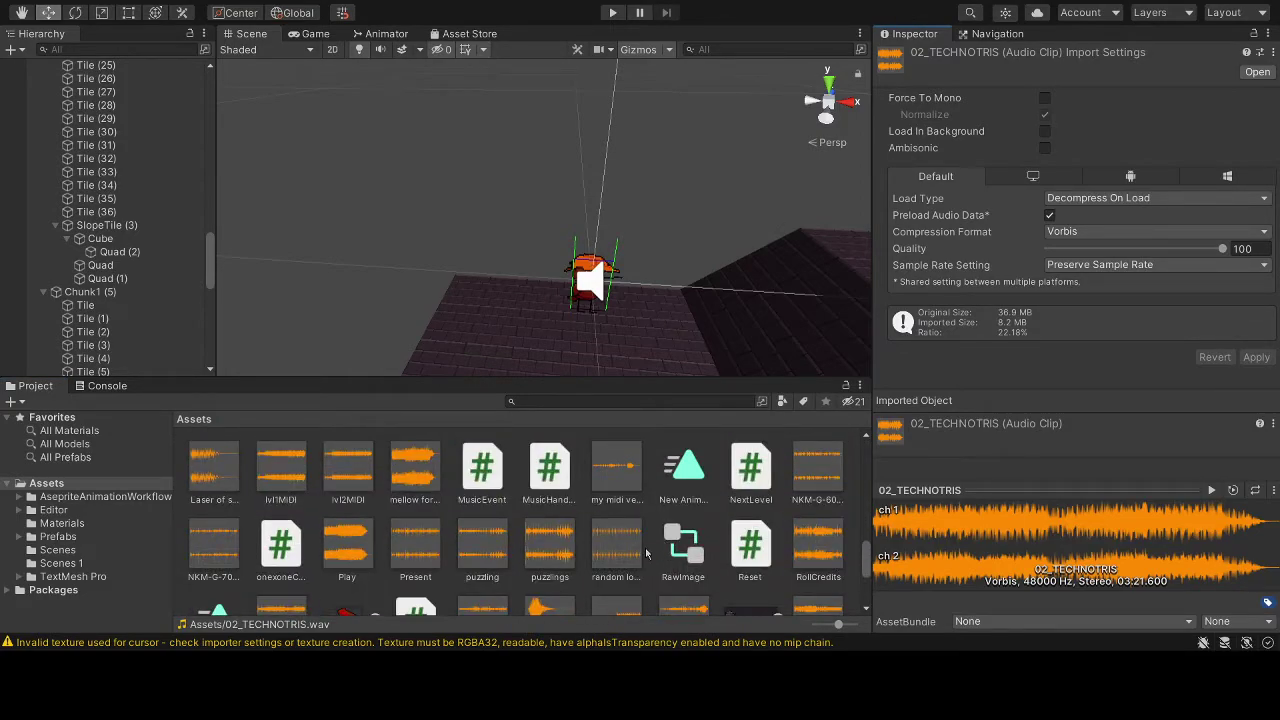
pyautogui.scroll(-5, 645, 553)
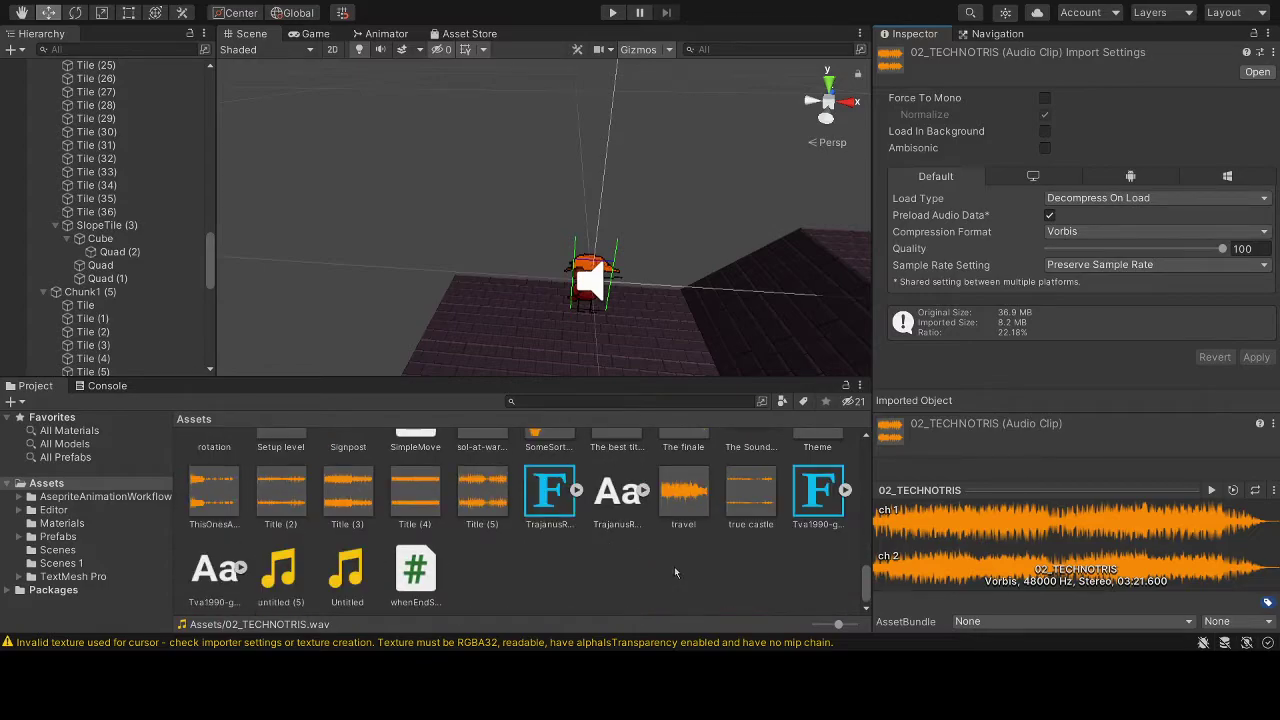
pyautogui.scroll(10, 674, 562)
pyautogui.scroll(-3, 675, 556)
pyautogui.scroll(-3, 675, 553)
pyautogui.scroll(3, 675, 553)
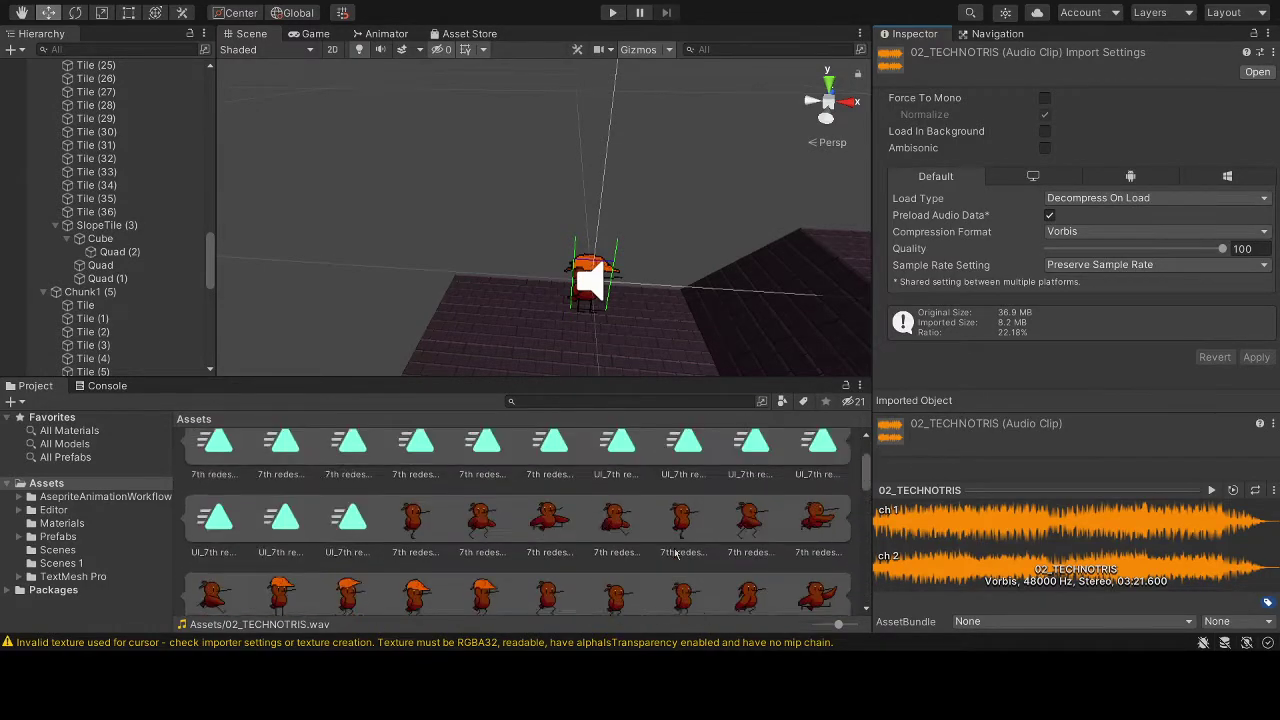
pyautogui.scroll(1, 675, 553)
pyautogui.scroll(-2, 675, 553)
pyautogui.scroll(2, 675, 553)
pyautogui.scroll(-1, 675, 553)
pyautogui.scroll(1, 675, 553)
pyautogui.scroll(-2, 600, 545)
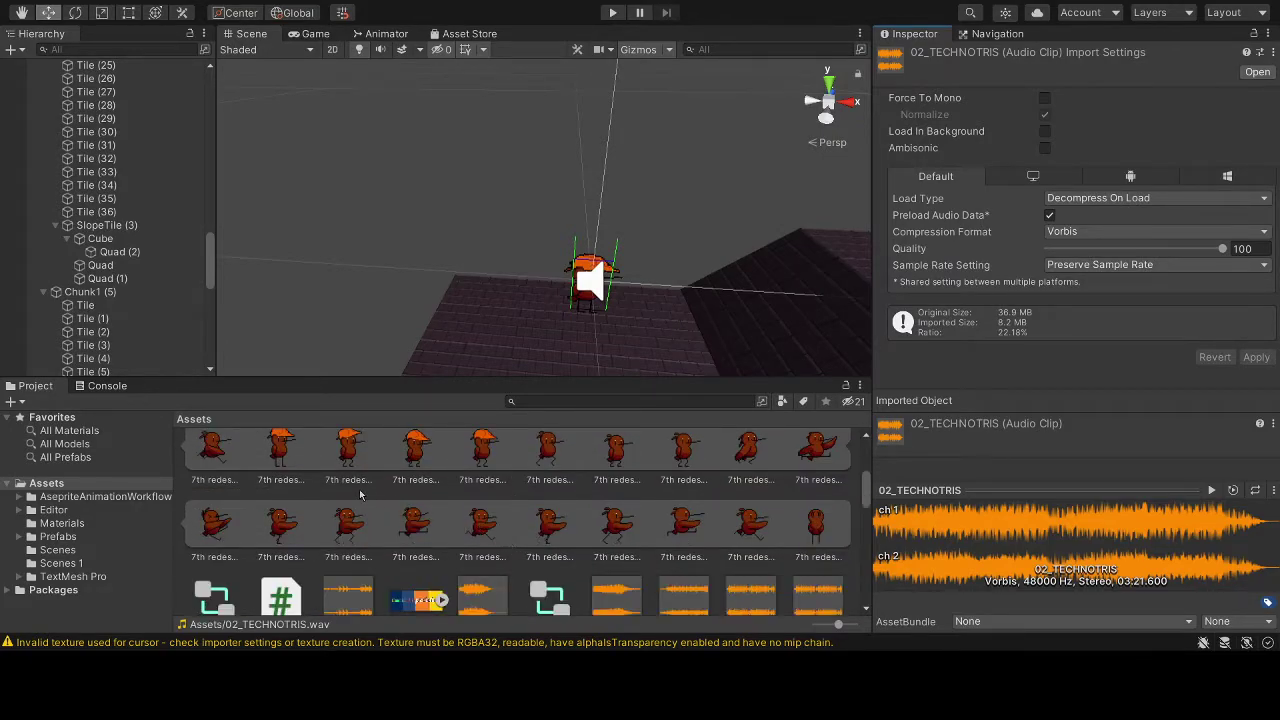
# Step through eight 7th redesign sprite frames in a row, orbiting the Scene view afterwards.
pyautogui.click(294, 524)
pyautogui.click(350, 530)
pyautogui.click(416, 527)
pyautogui.click(465, 527)
pyautogui.click(545, 530)
pyautogui.click(615, 528)
pyautogui.click(684, 528)
pyautogui.click(755, 530)
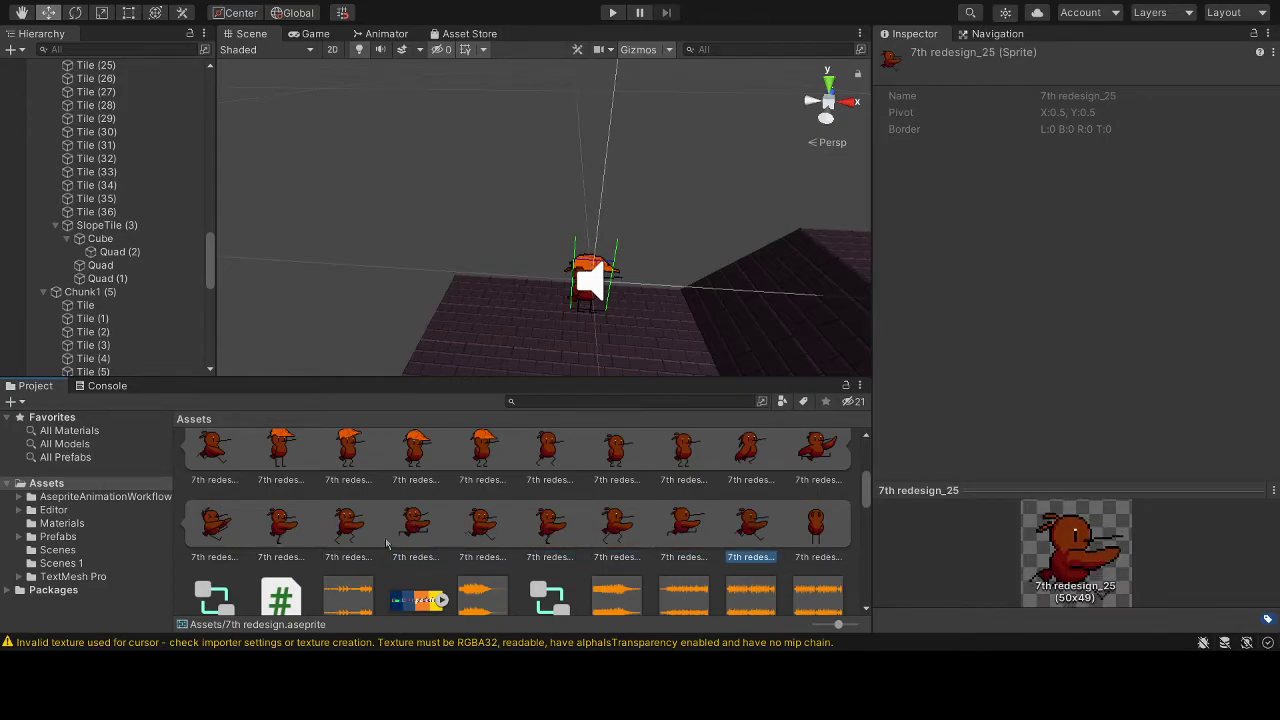
pyautogui.scroll(1, 543, 543)
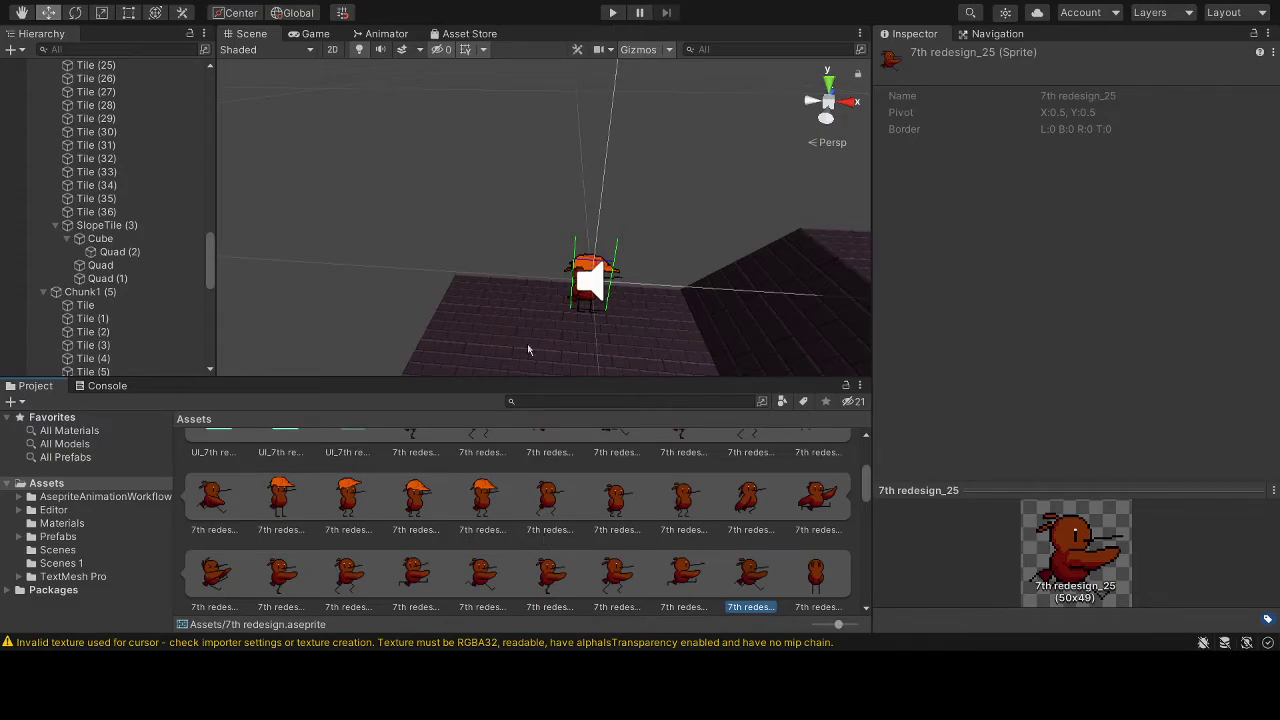
pyautogui.keyDown('alt'); pyautogui.moveTo(528, 227); pyautogui.dragTo(642, 154); pyautogui.keyUp('alt')
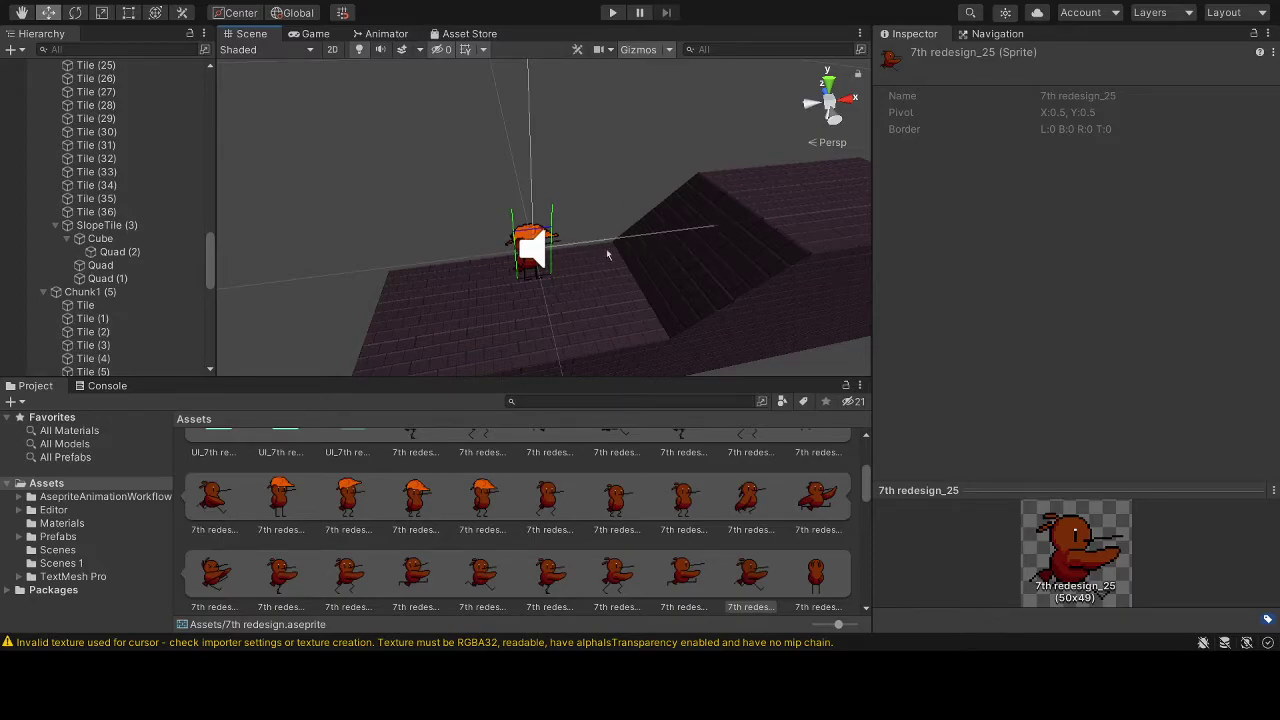
pyautogui.scroll(1, 657, 521)
pyautogui.scroll(-1, 675, 550)
pyautogui.scroll(-1, 763, 527)
pyautogui.scroll(1, 763, 527)
# Preview the 7th redesign_16, _15 and _12 sprite frames.
pyautogui.click(816, 497)
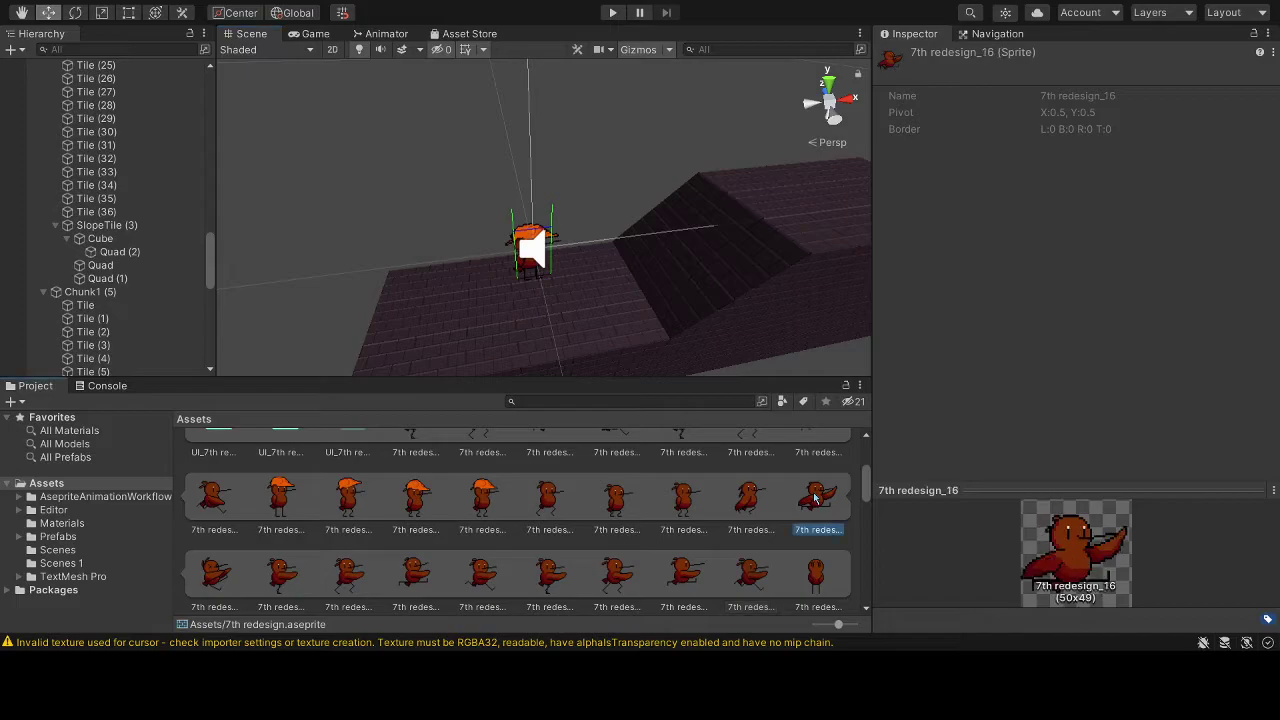
pyautogui.click(750, 497)
pyautogui.click(816, 497)
pyautogui.click(758, 505)
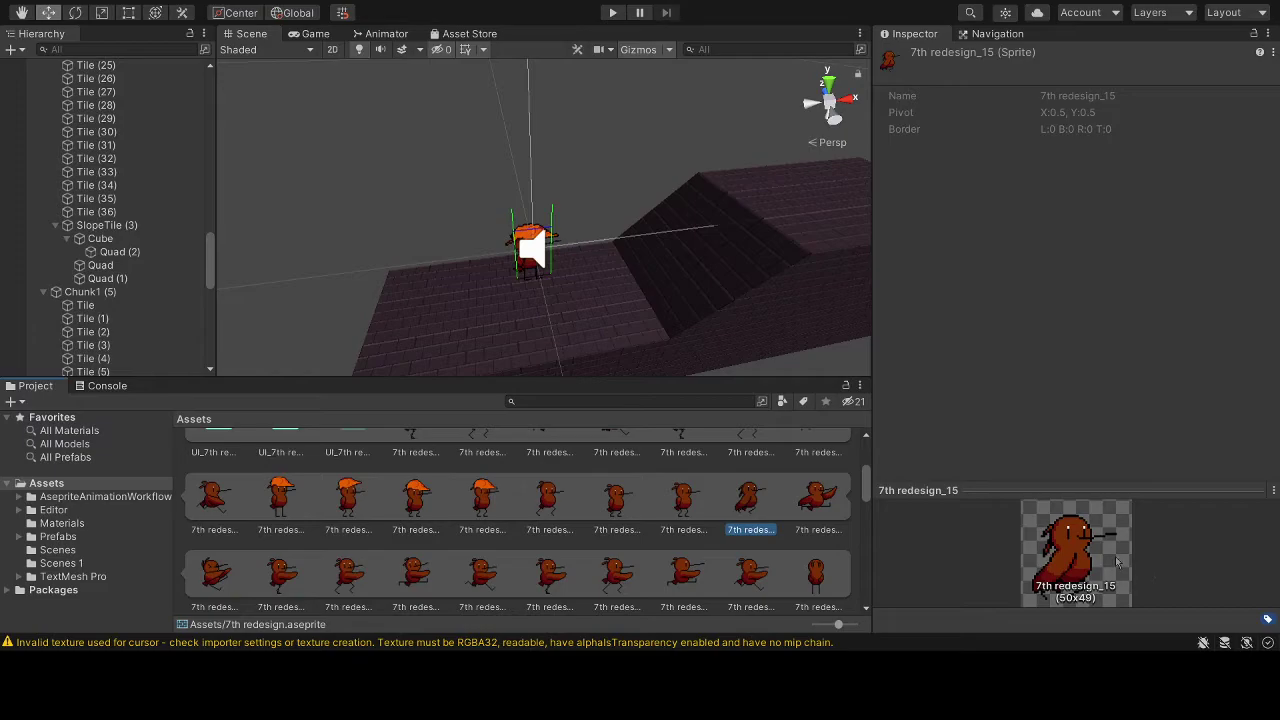
pyautogui.scroll(2, 638, 557)
pyautogui.scroll(-2, 638, 557)
pyautogui.scroll(1, 784, 498)
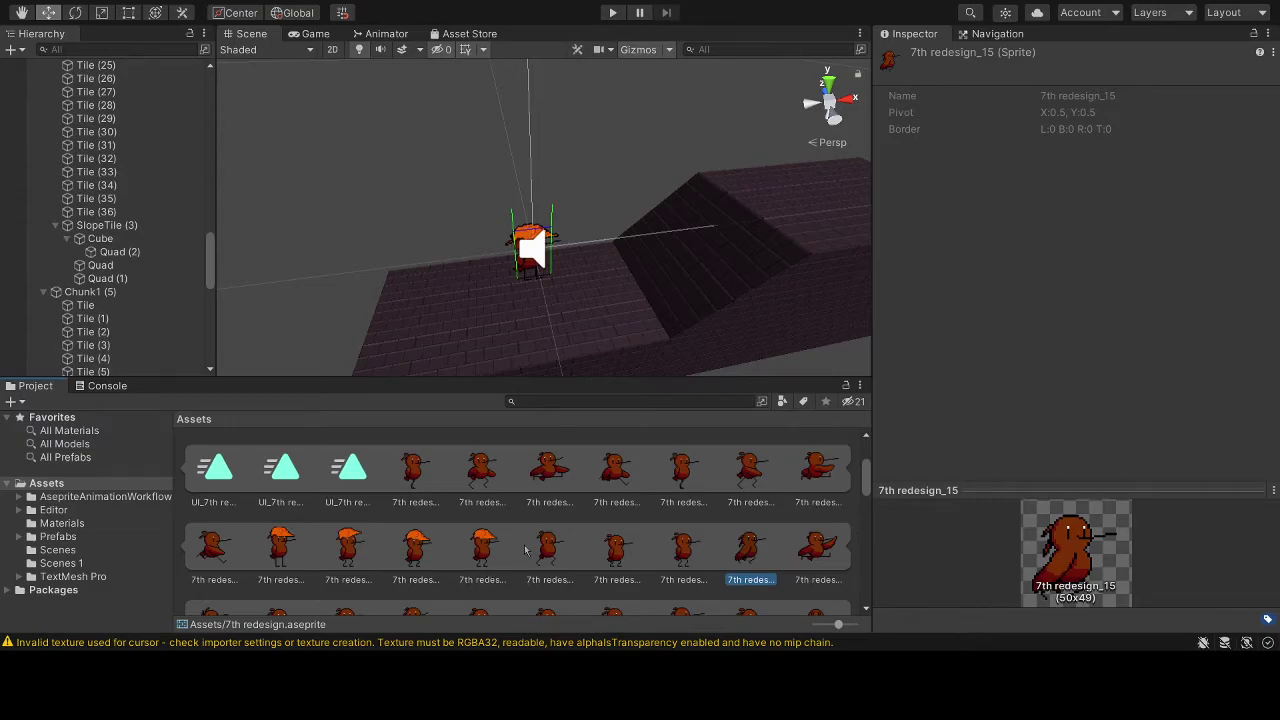
pyautogui.click(548, 552)
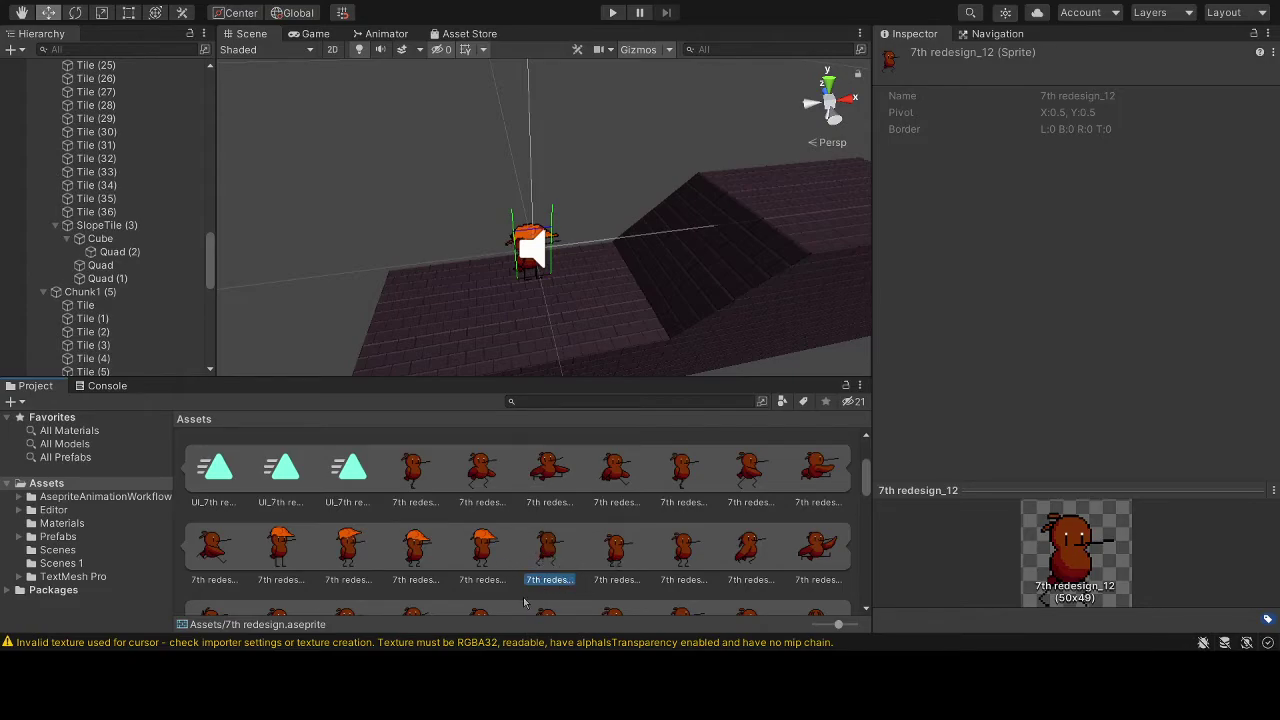
pyautogui.scroll(-1, 585, 511)
pyautogui.scroll(1, 585, 511)
pyautogui.scroll(-5, 585, 520)
pyautogui.scroll(-3, 585, 531)
pyautogui.scroll(1, 585, 531)
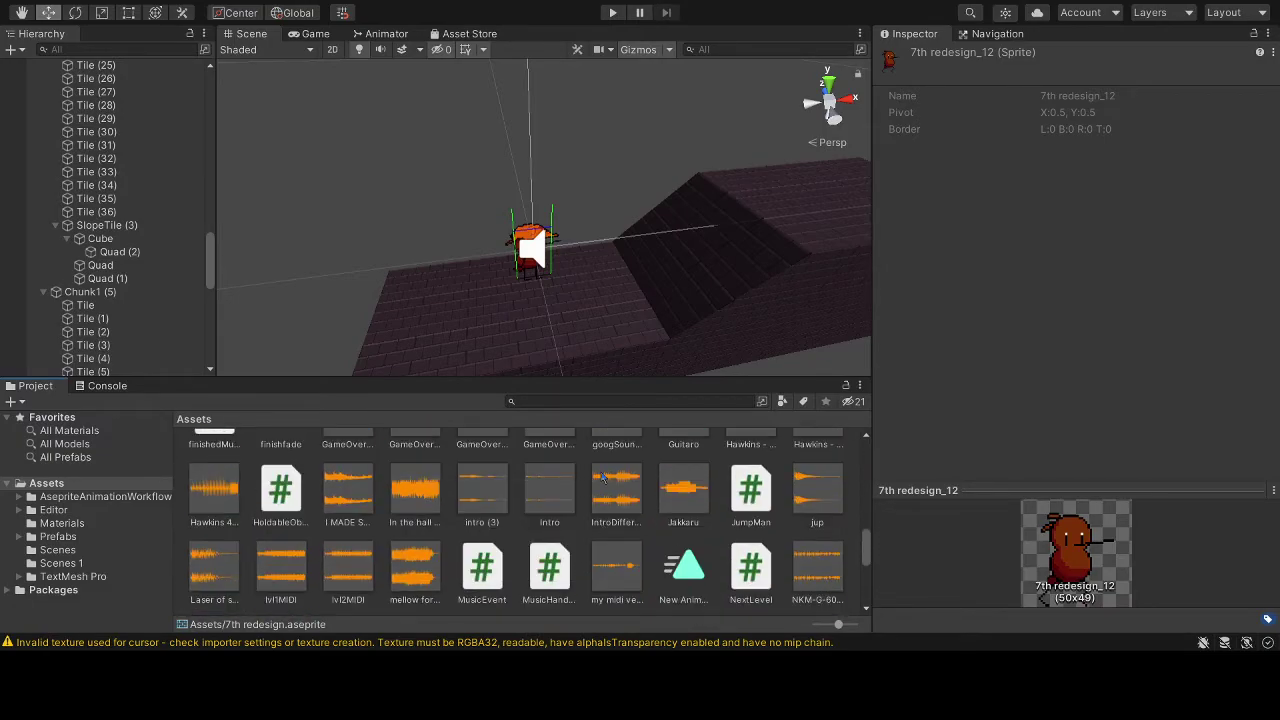
pyautogui.scroll(-5, 759, 521)
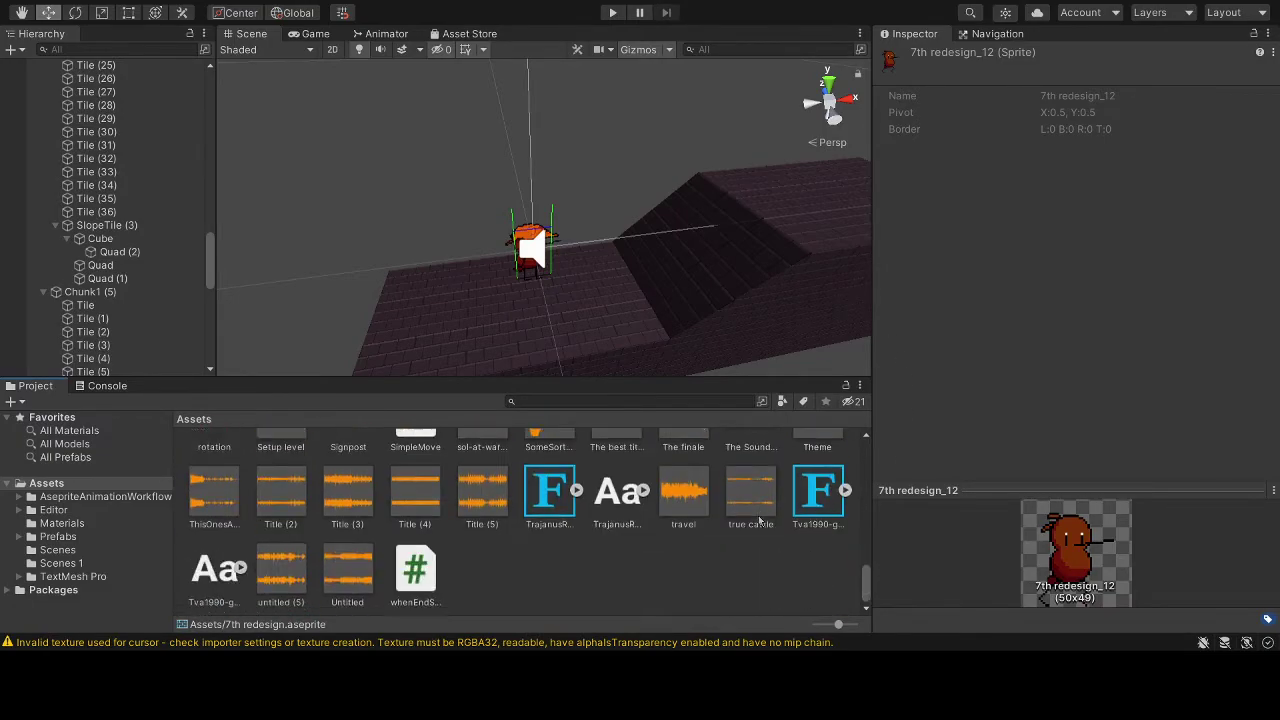
pyautogui.scroll(2, 759, 521)
pyautogui.scroll(3, 770, 525)
pyautogui.scroll(3, 785, 530)
pyautogui.scroll(5, 805, 537)
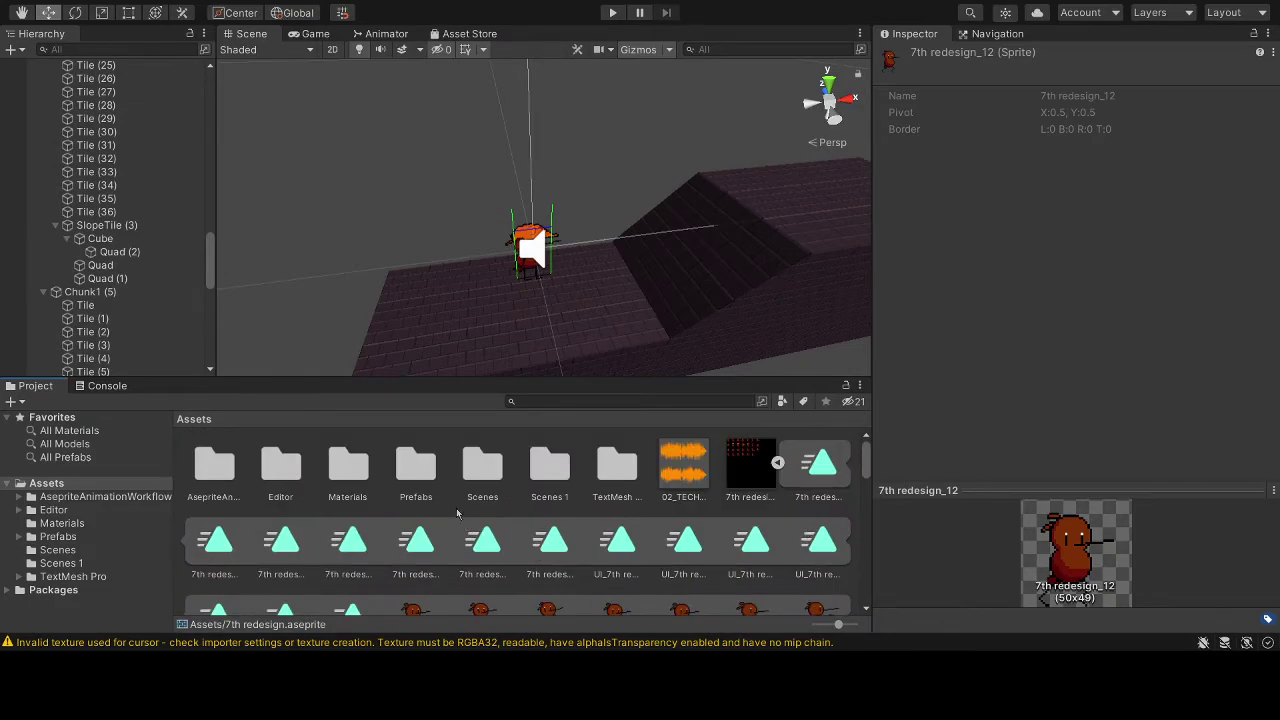